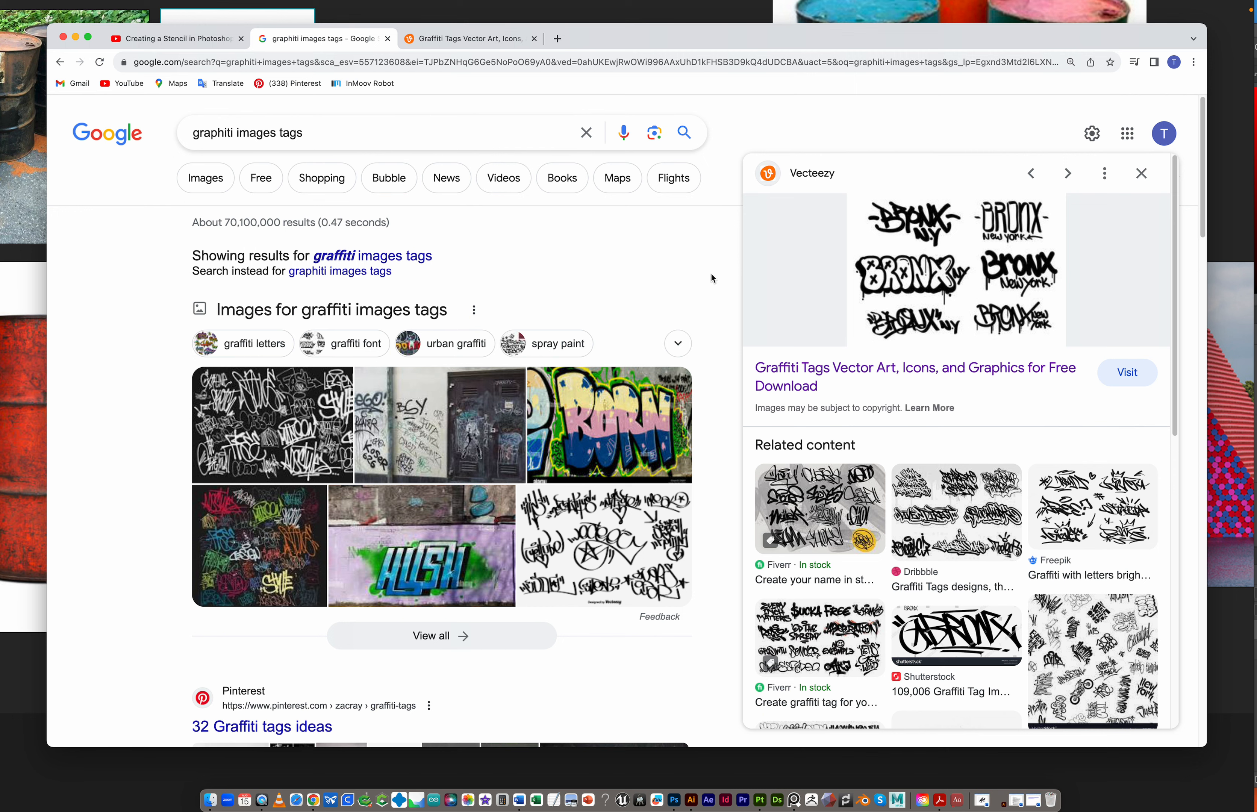
Capture a screenshot of the black-on-white Bronx graffiti tags shown in the Vecteezy image preview.
key(super+shift+4)
drag(849, 195, 1064, 342)
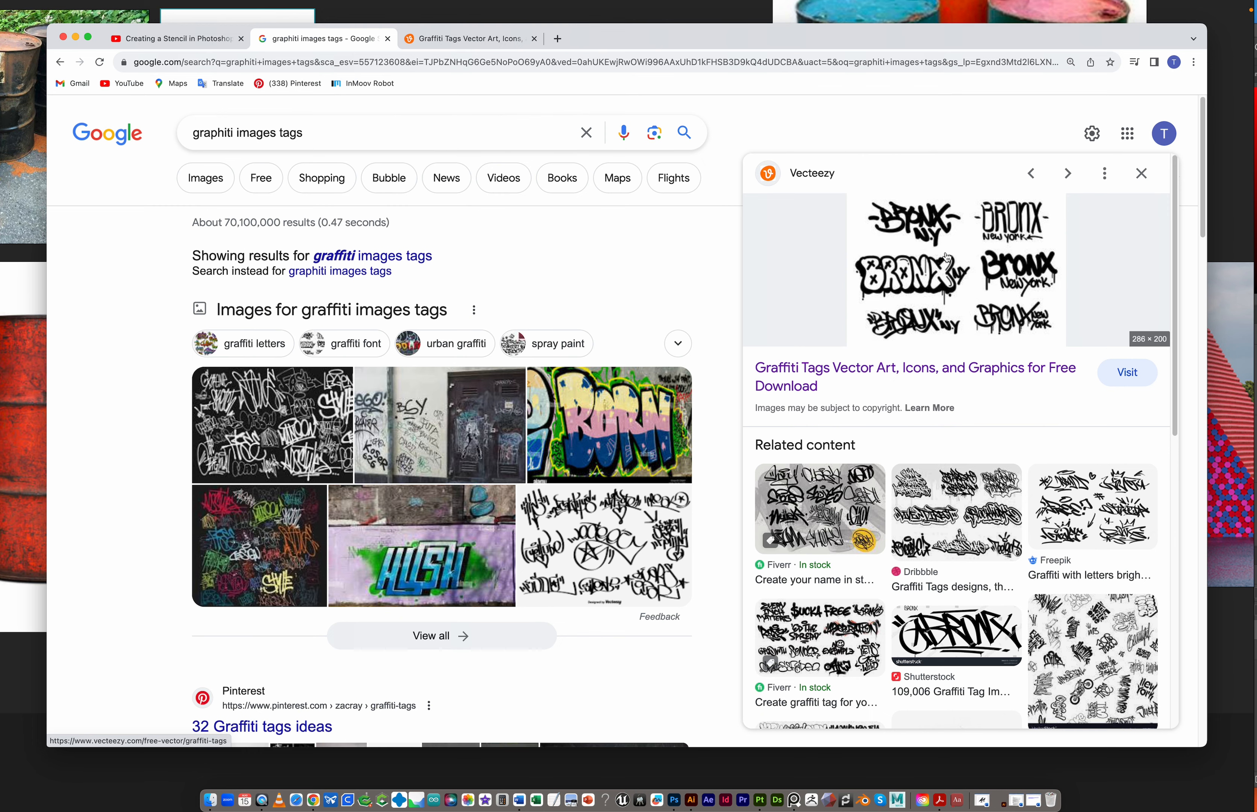
Switch to Photoshop, create a new 710 x 486 px document from the clipboard preset and paste the captured graffiti into it.
key(super+Tab)
key(super+Tab)
key(super+Tab)
key(super+Tab)
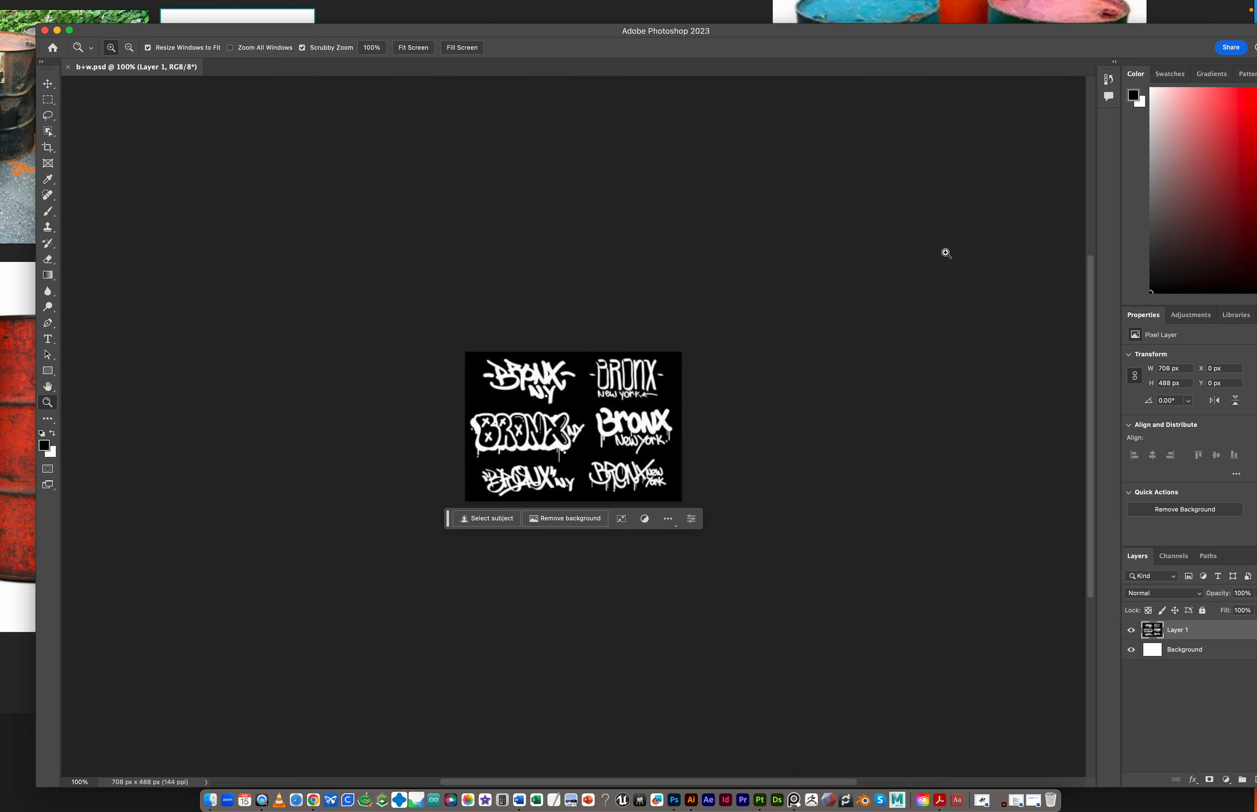
key(super+n)
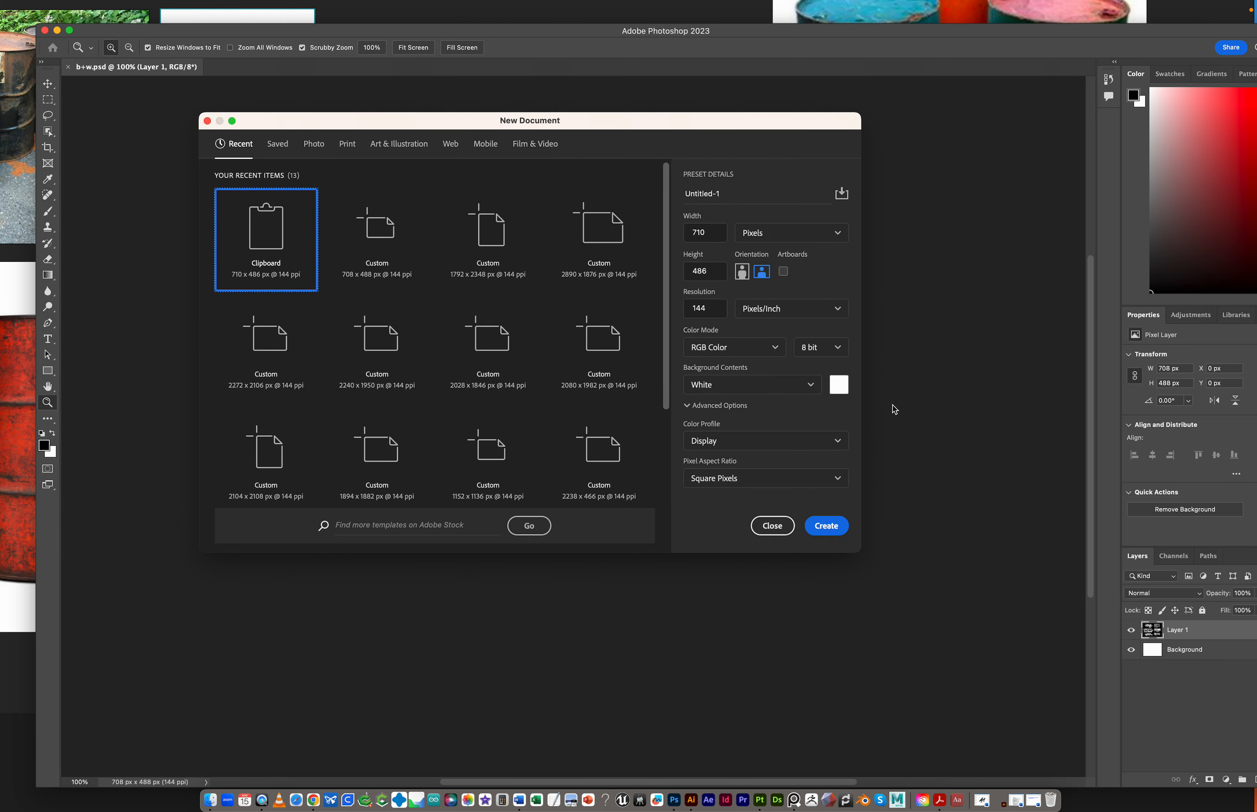
click(835, 532)
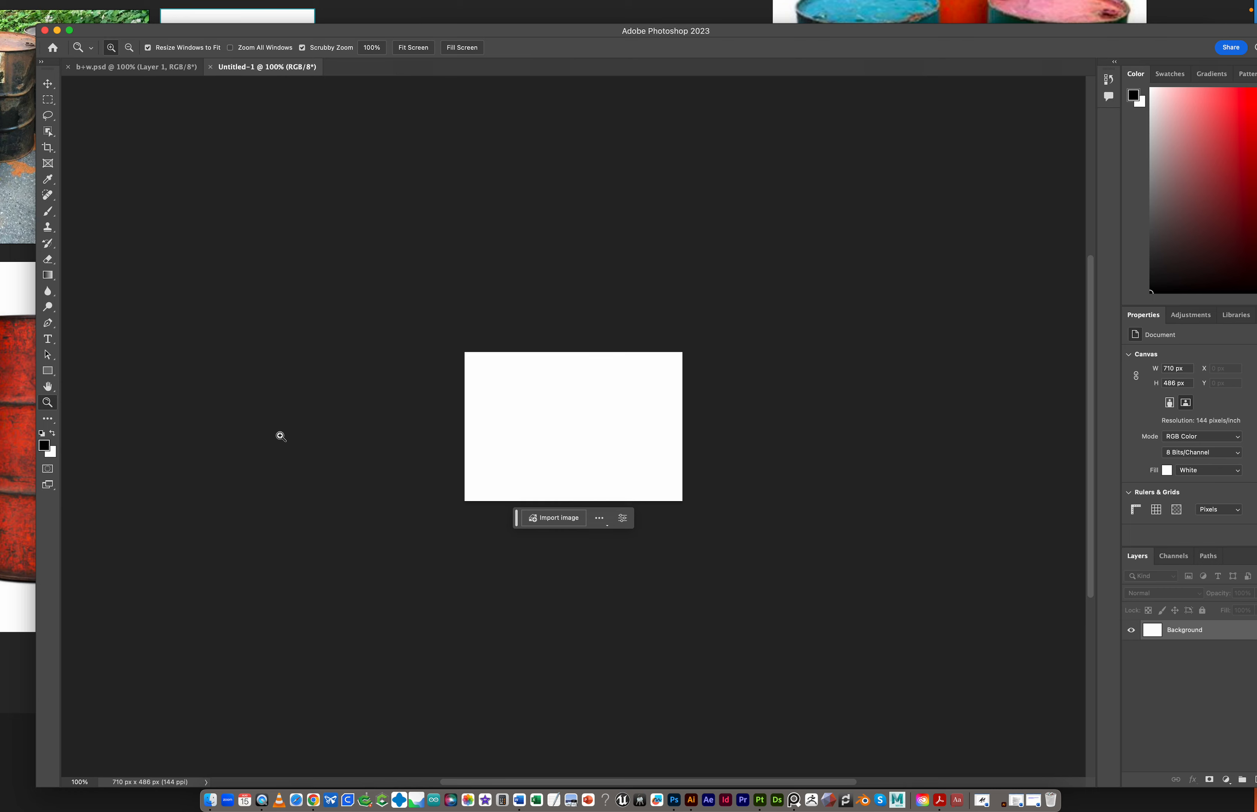
key(super+v)
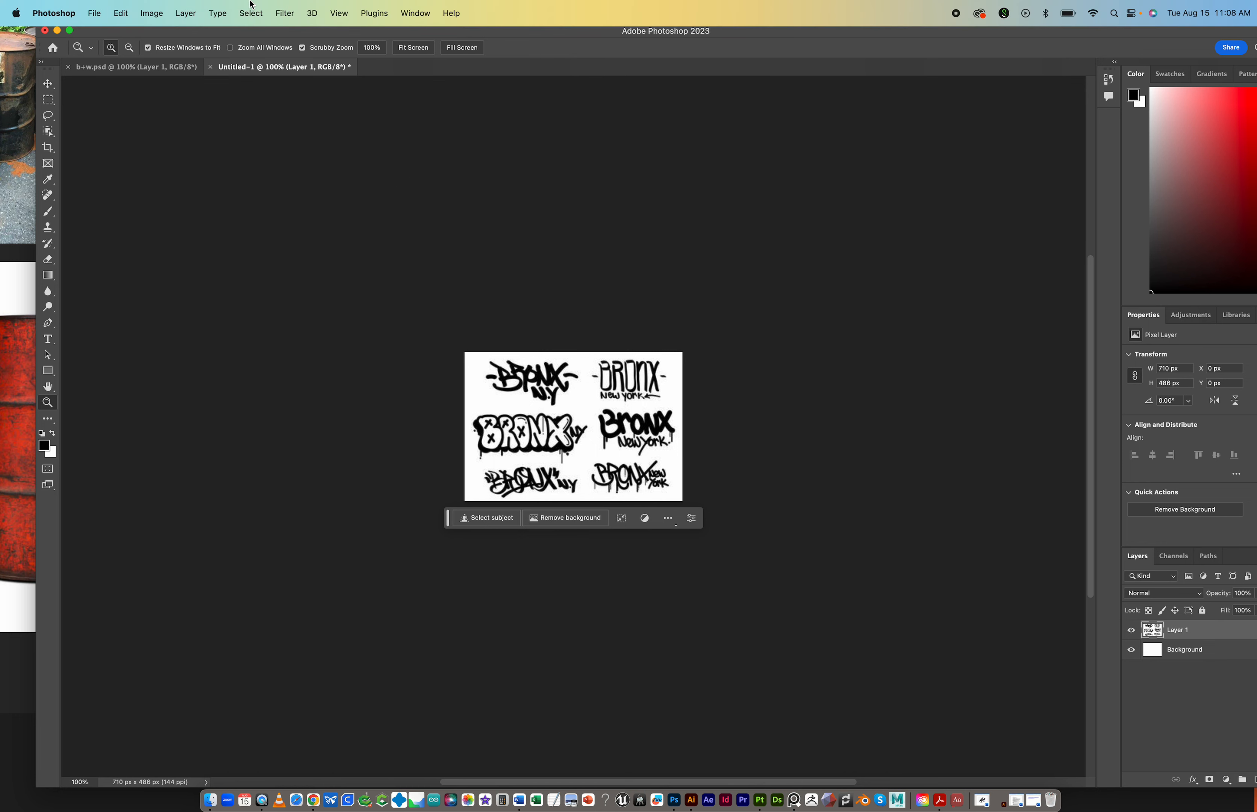
Invert the pasted graffiti layer so the tags are white on black.
click(251, 11)
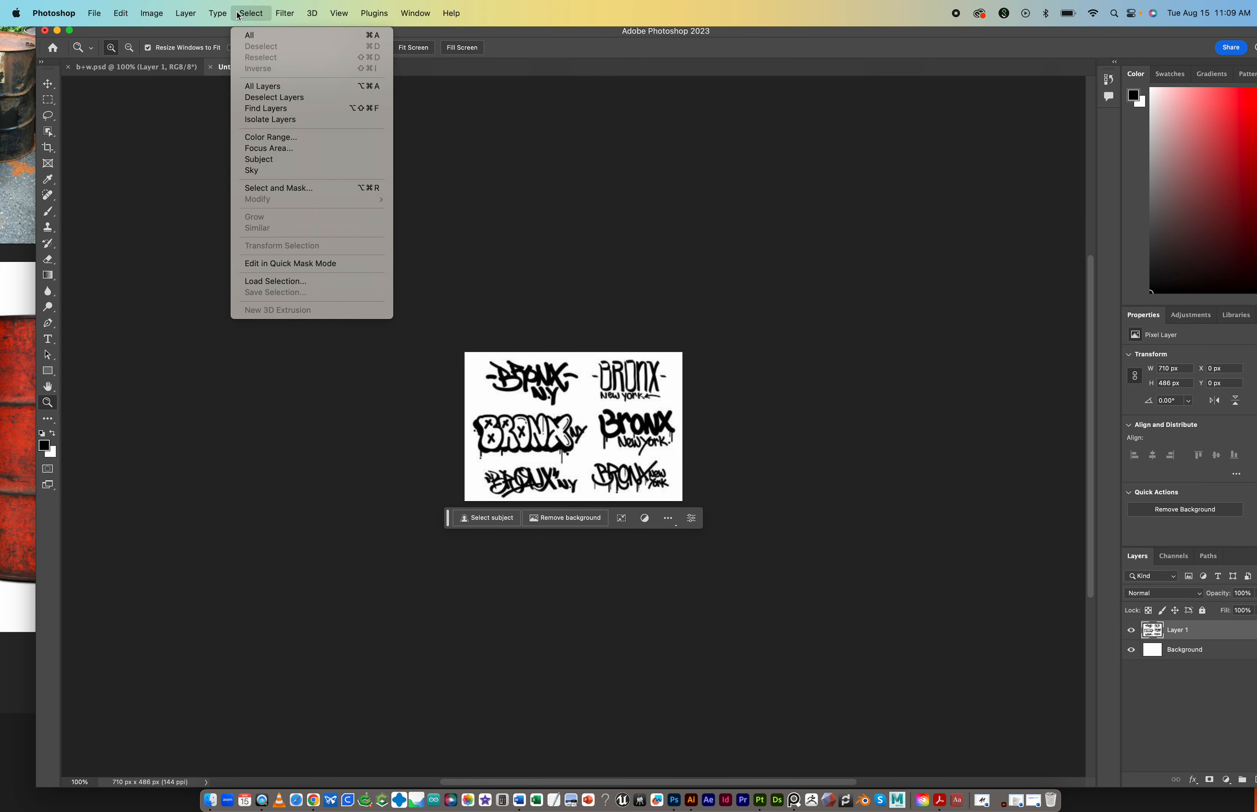
mouse_move(187, 15)
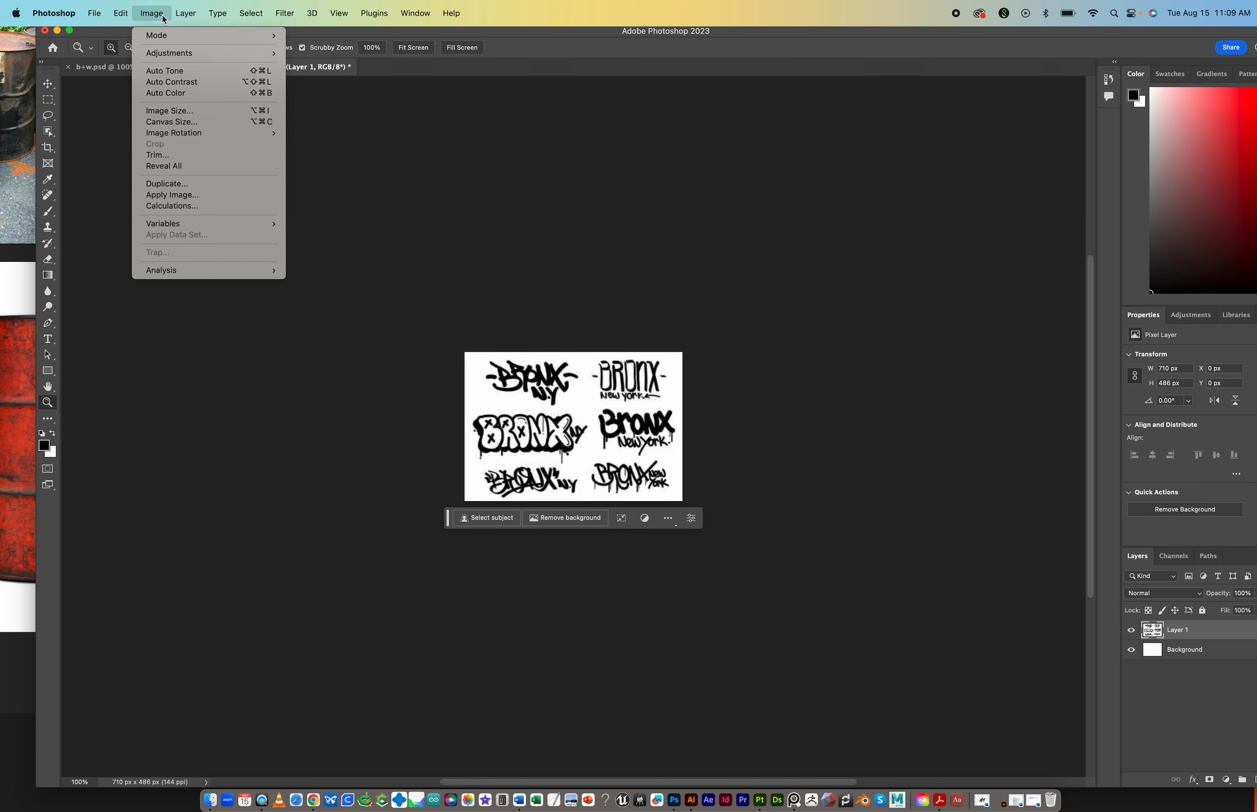
mouse_move(177, 57)
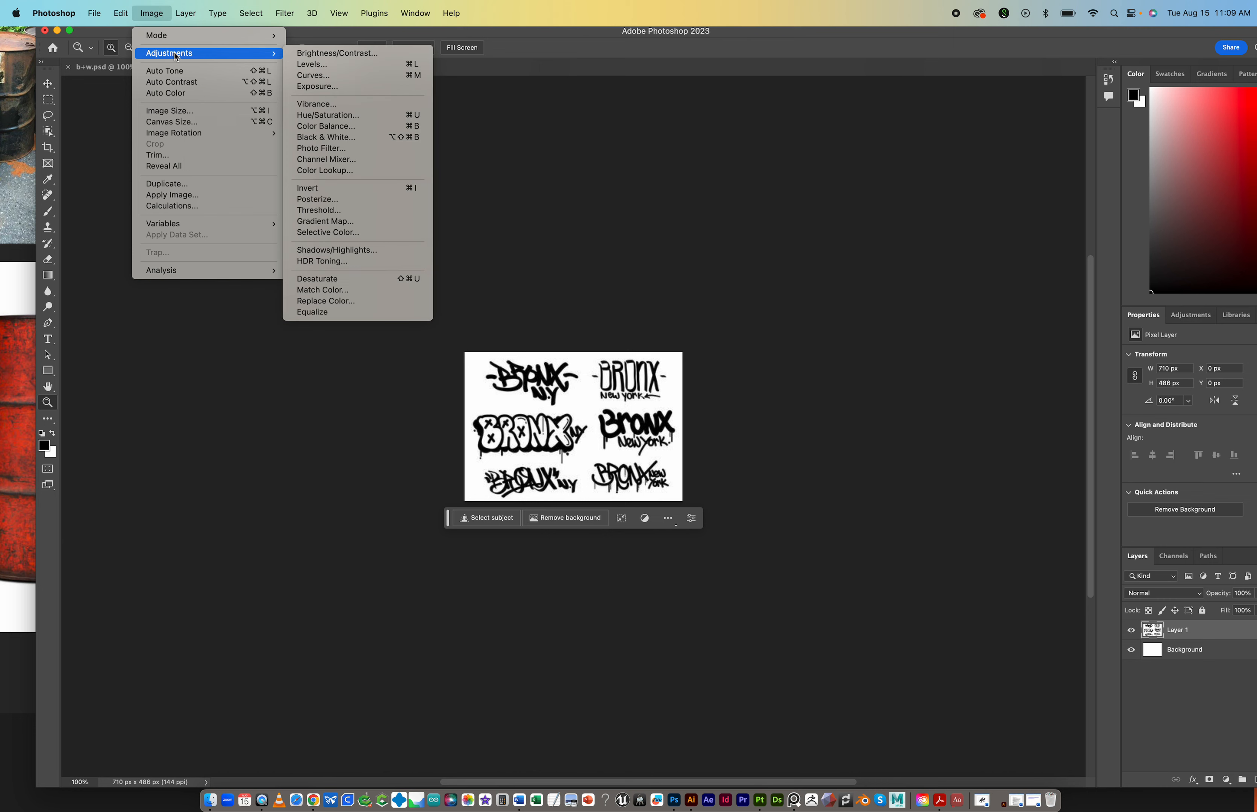
click(360, 190)
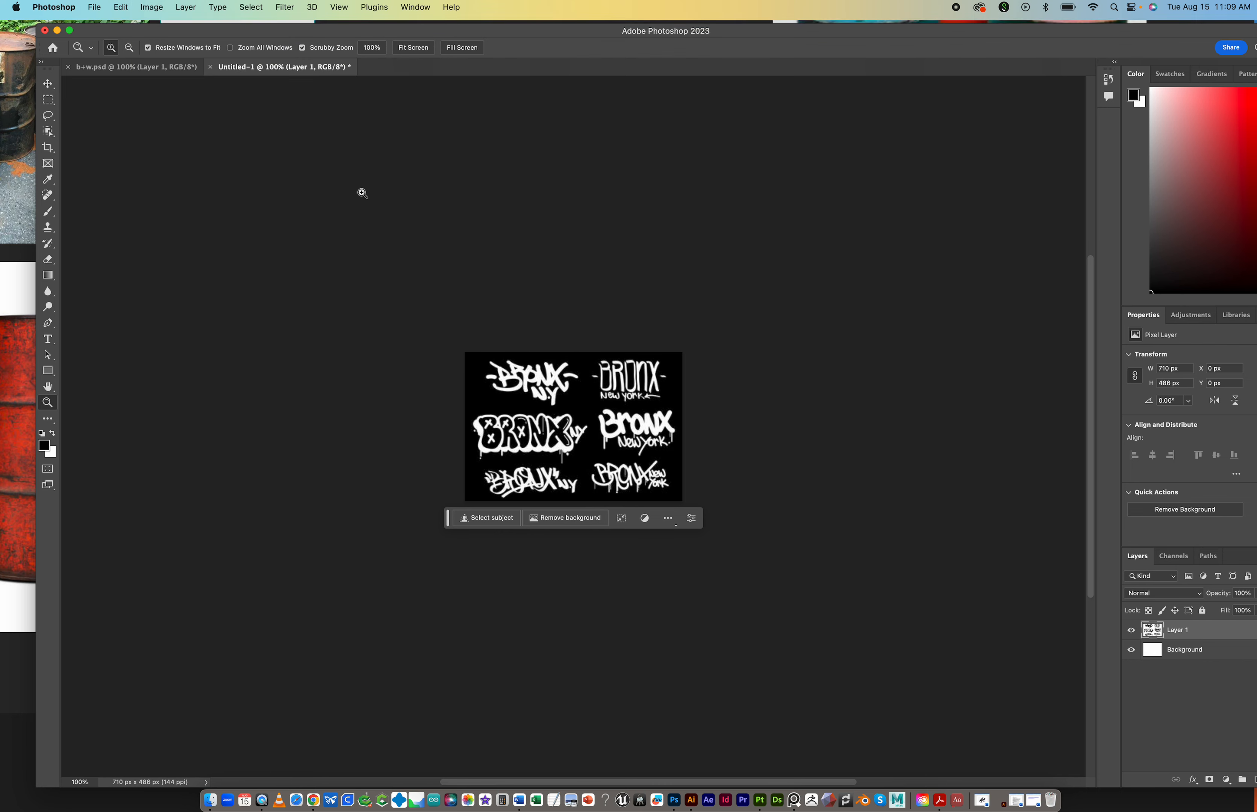
Save the inverted document as b+w_2 in Photoshop format in the textures folder.
click(94, 13)
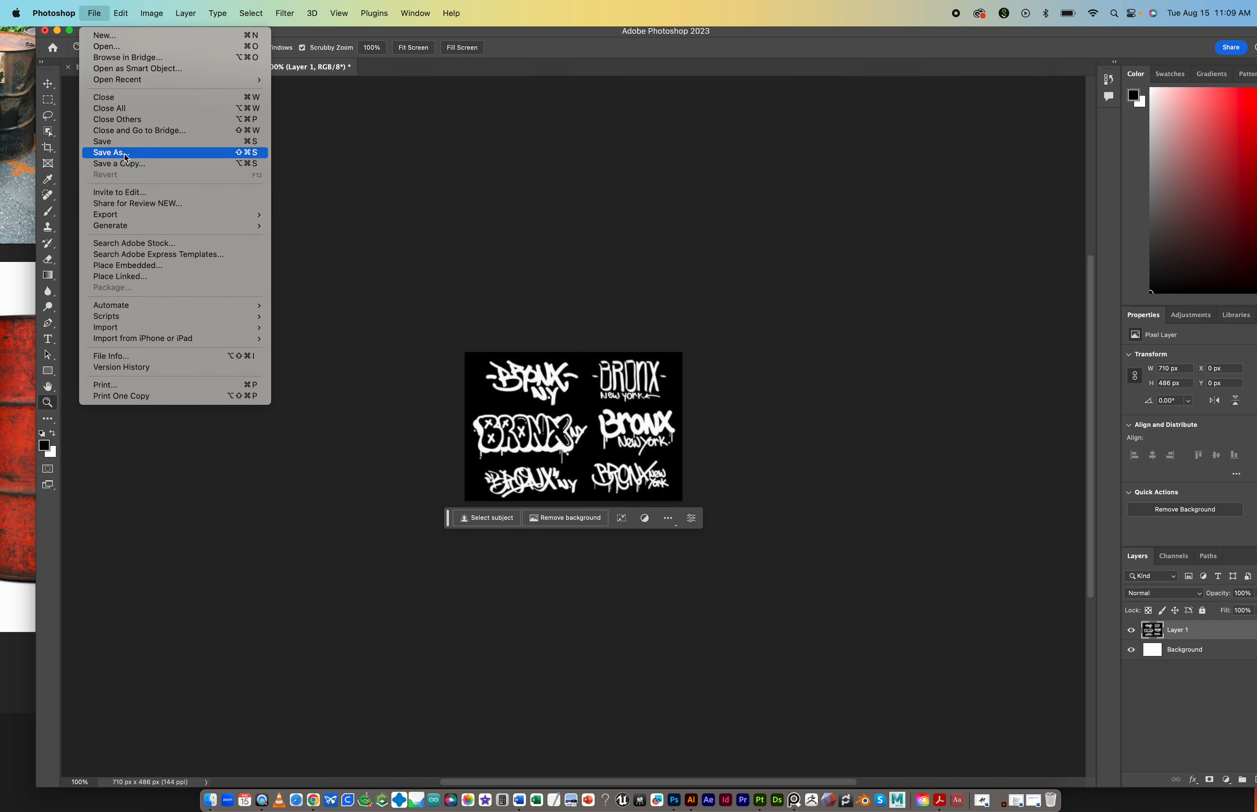
click(112, 153)
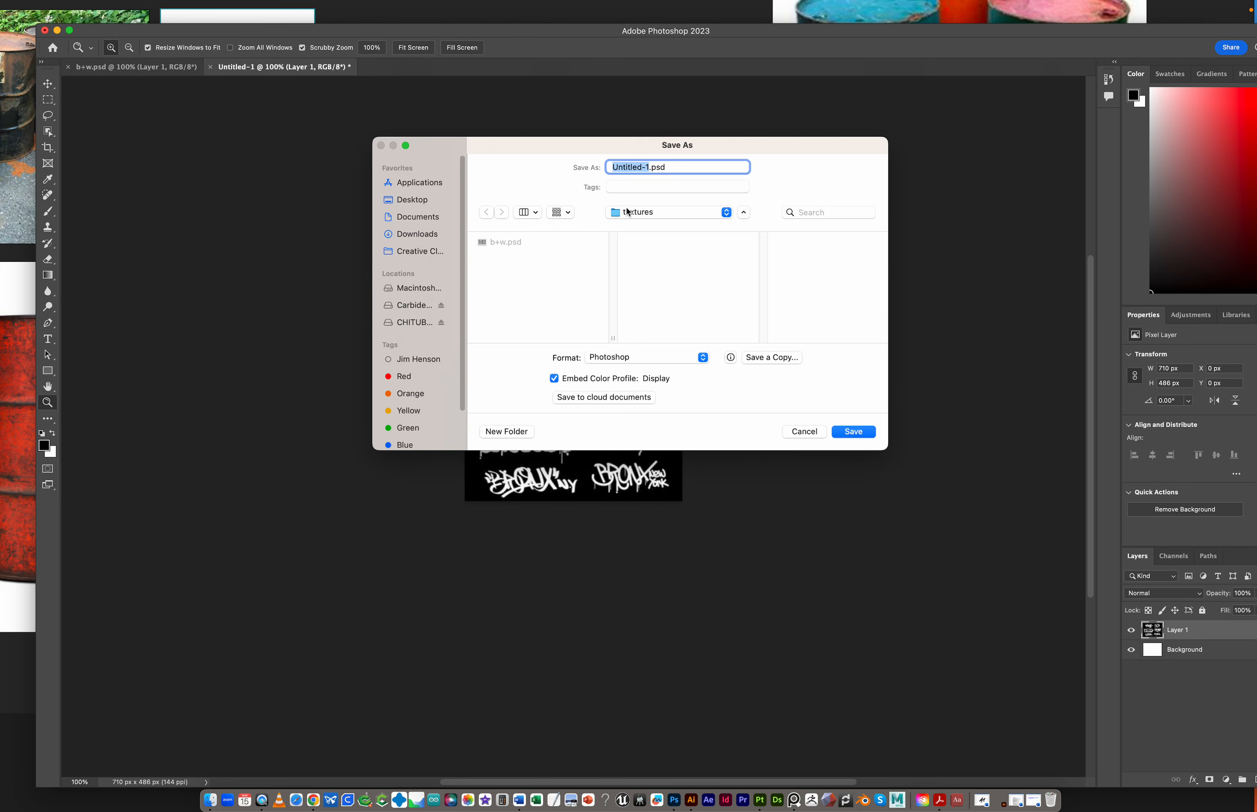
text(b+w_2)
click(854, 432)
click(787, 365)
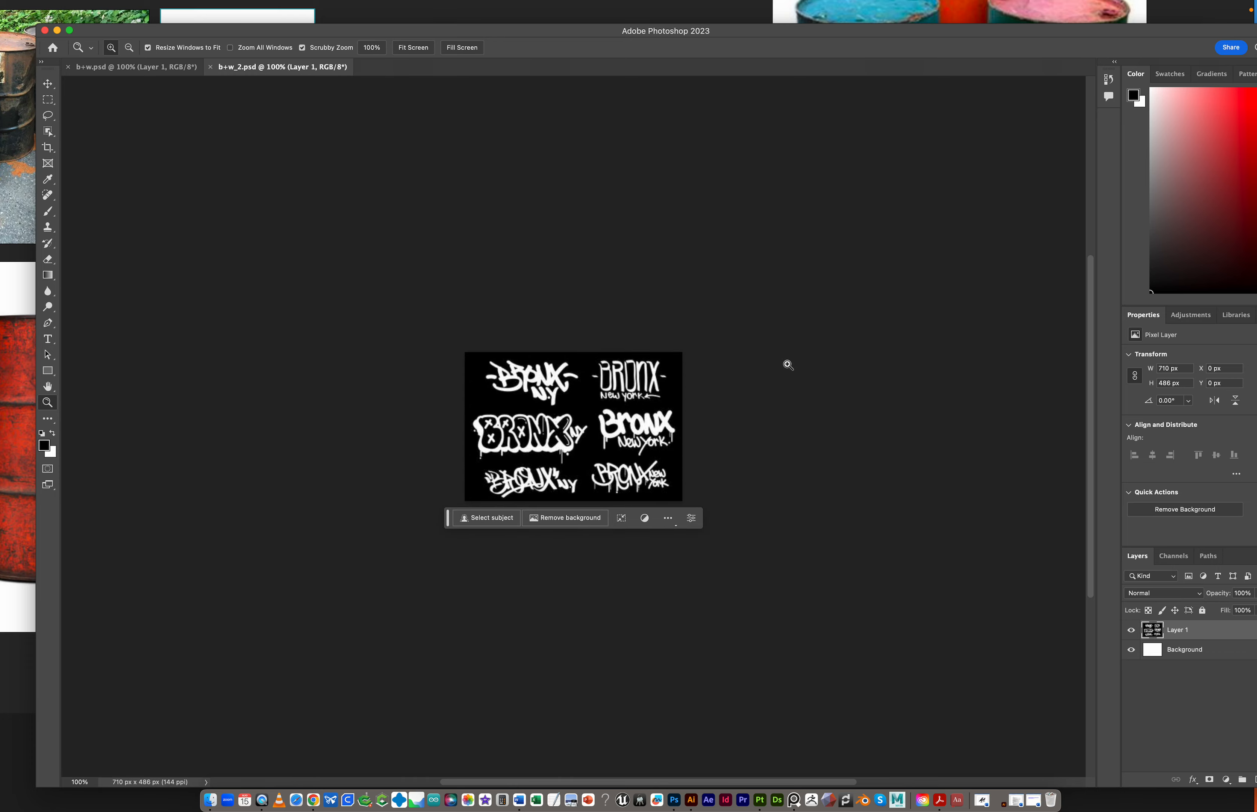
Switch to Substance 3D Painter and add b+w_2.psd from the textures folder to the resources for import.
key(super+Tab)
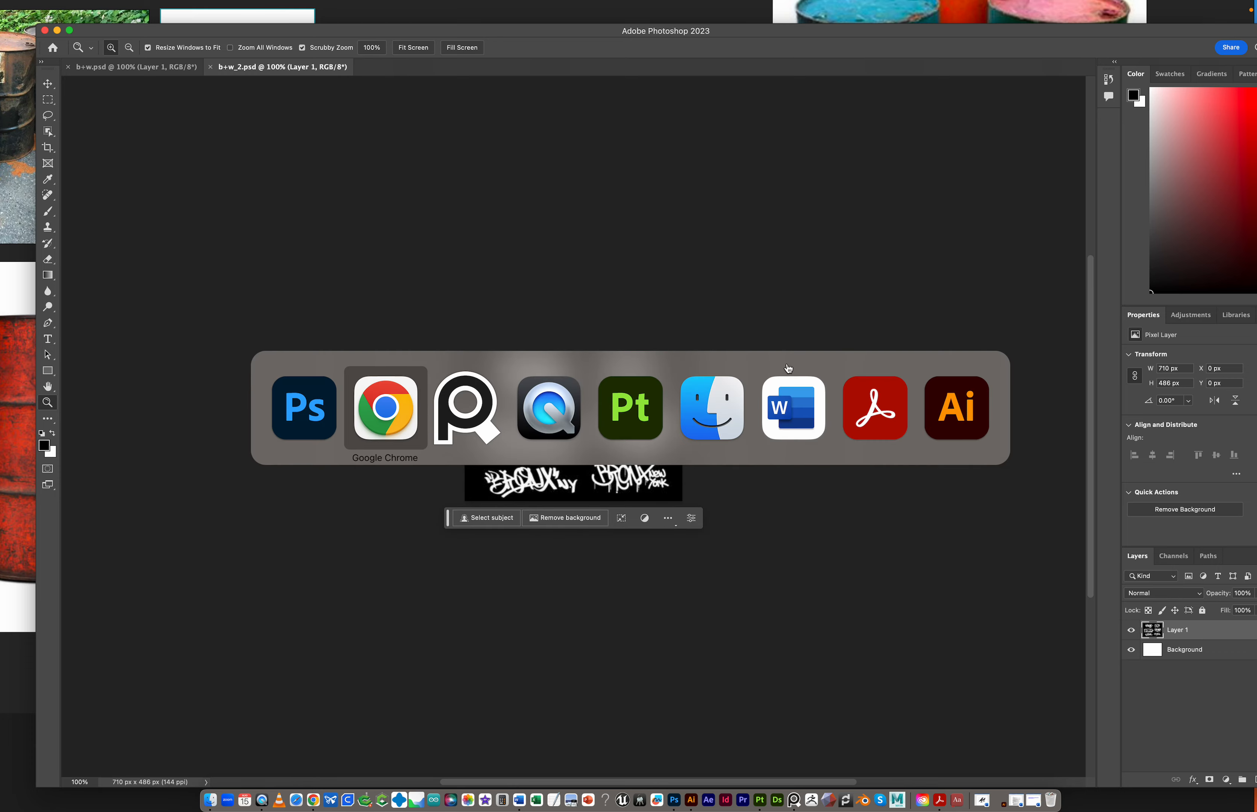
key(super+Tab)
key(super+Tab)
key(super+Tab)
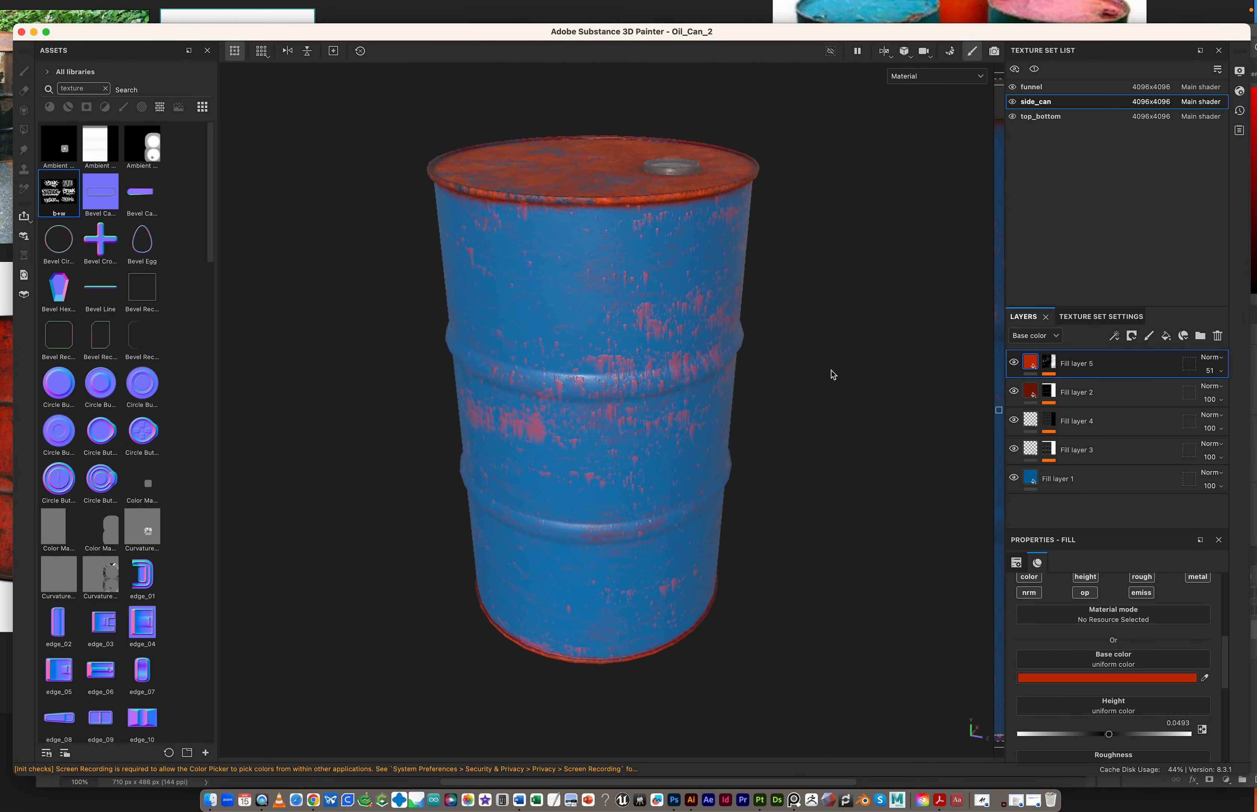
middle_drag(653, 514, 605, 490)
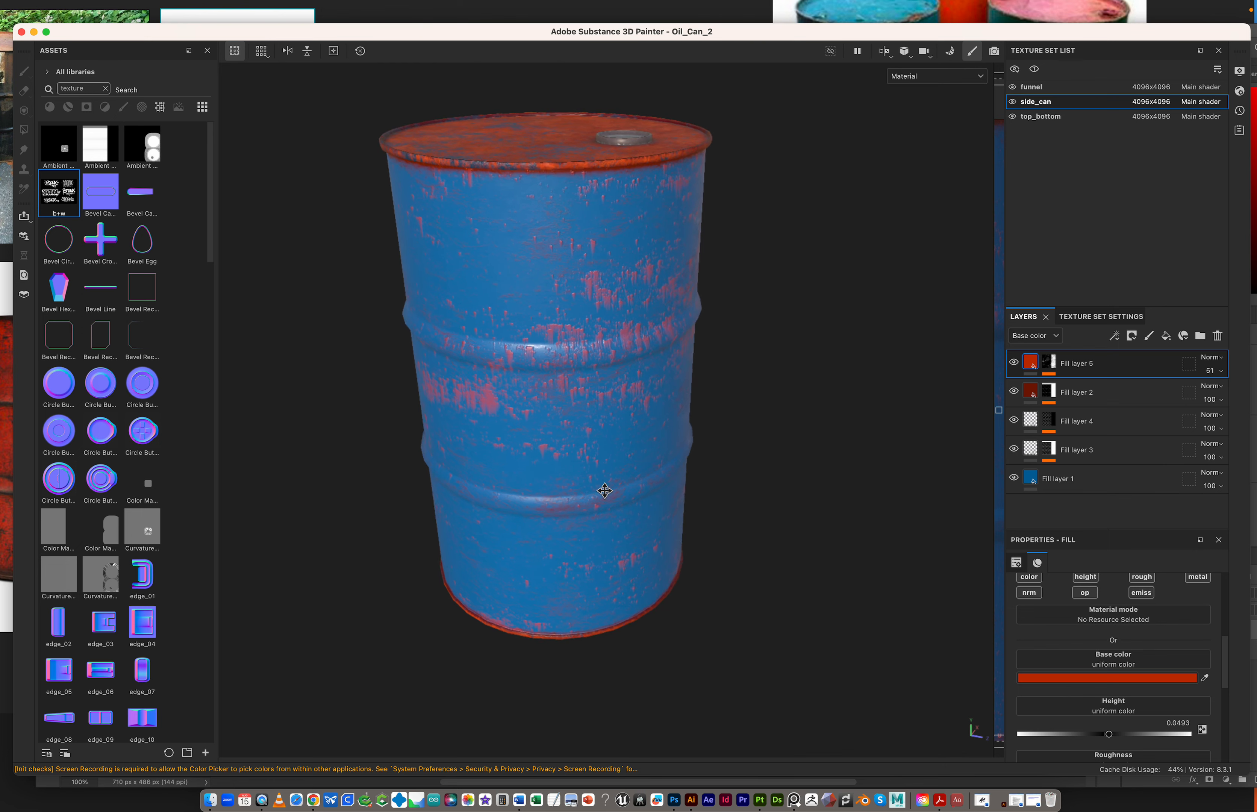
alt+drag(603, 496, 510, 421)
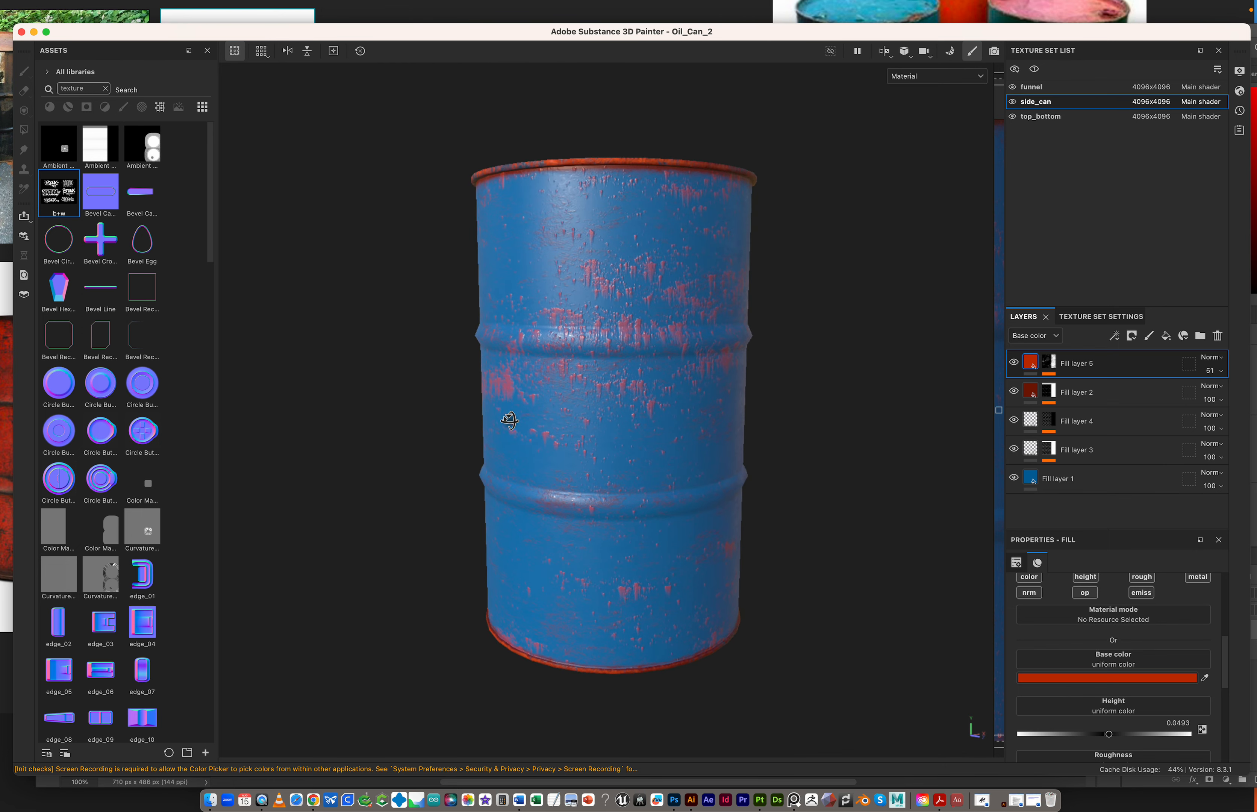
mouse_move(66, 4)
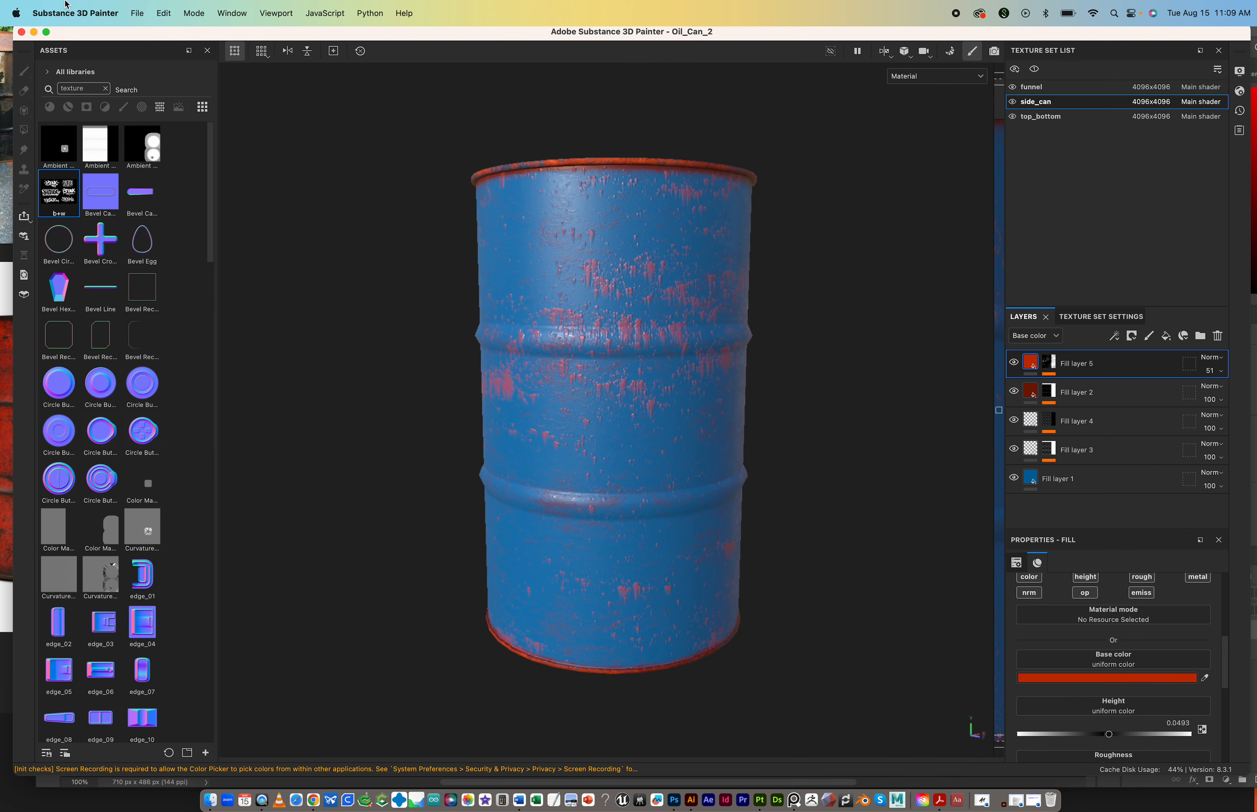
click(134, 12)
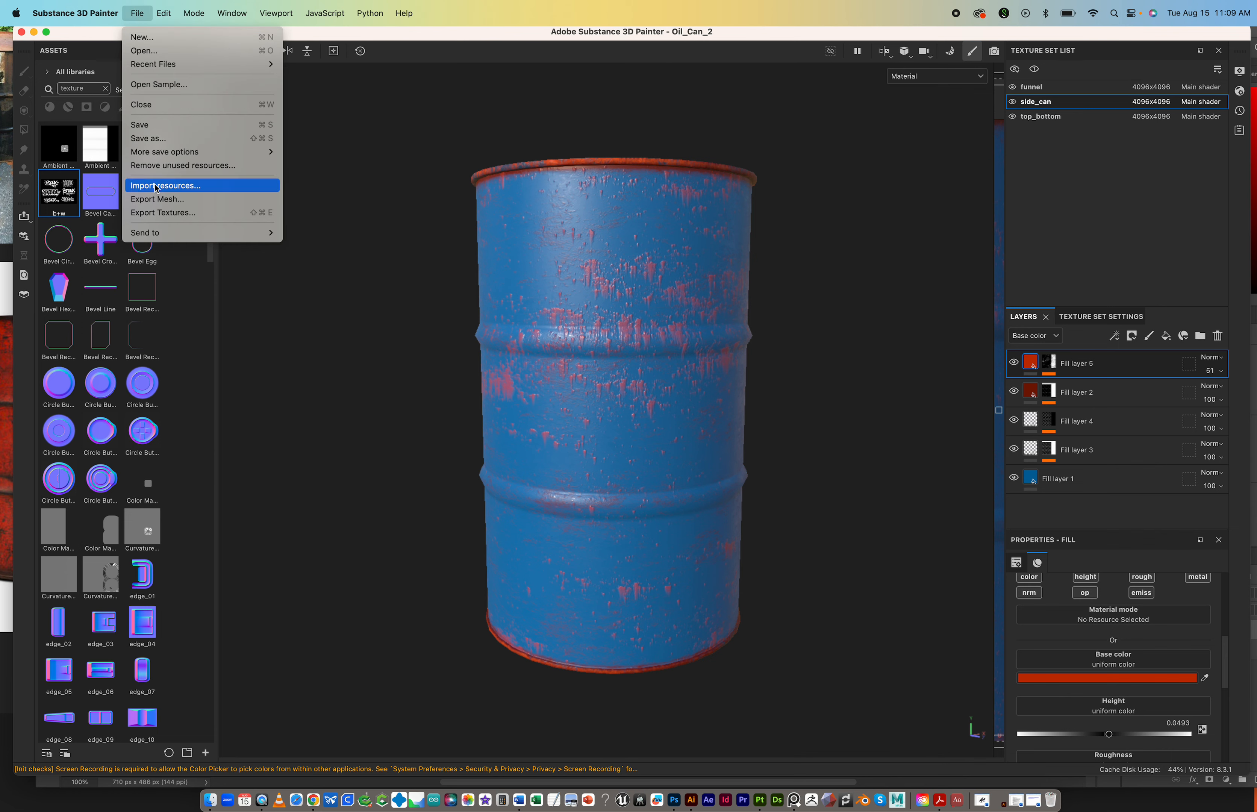
click(159, 185)
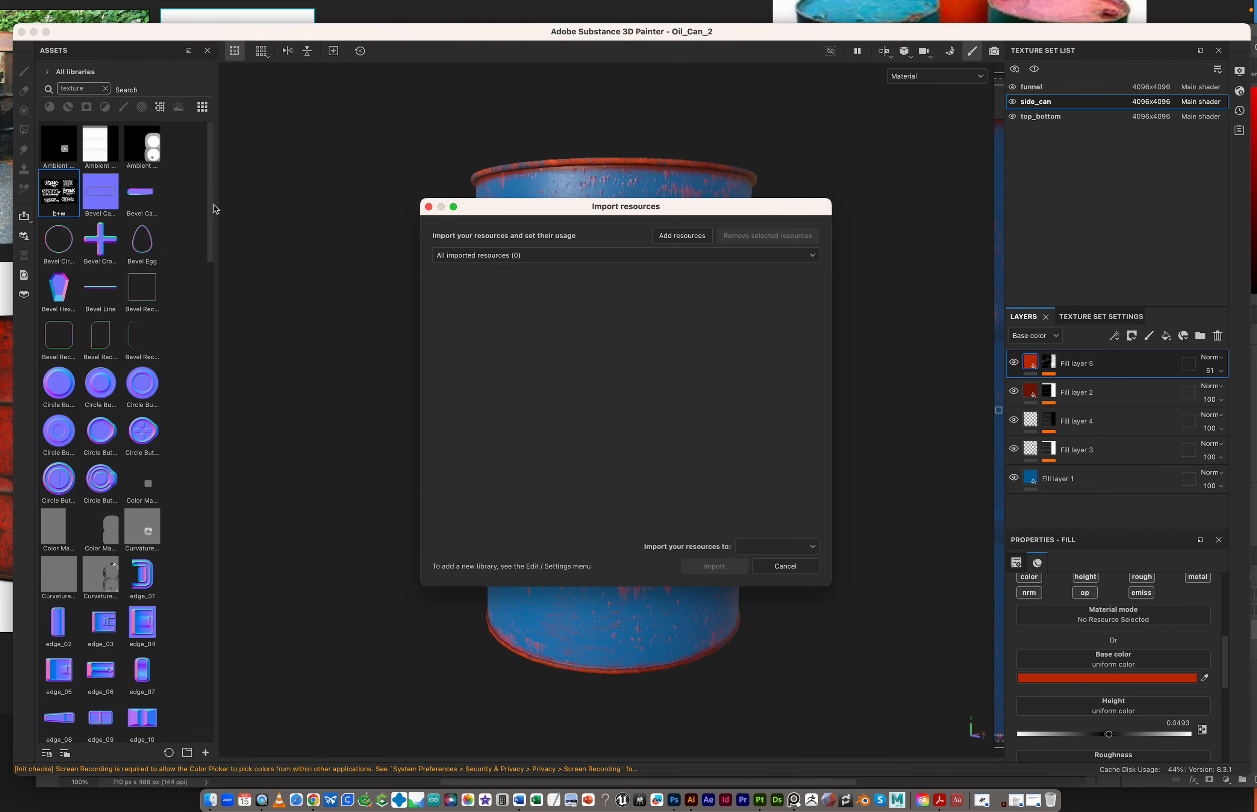
click(690, 243)
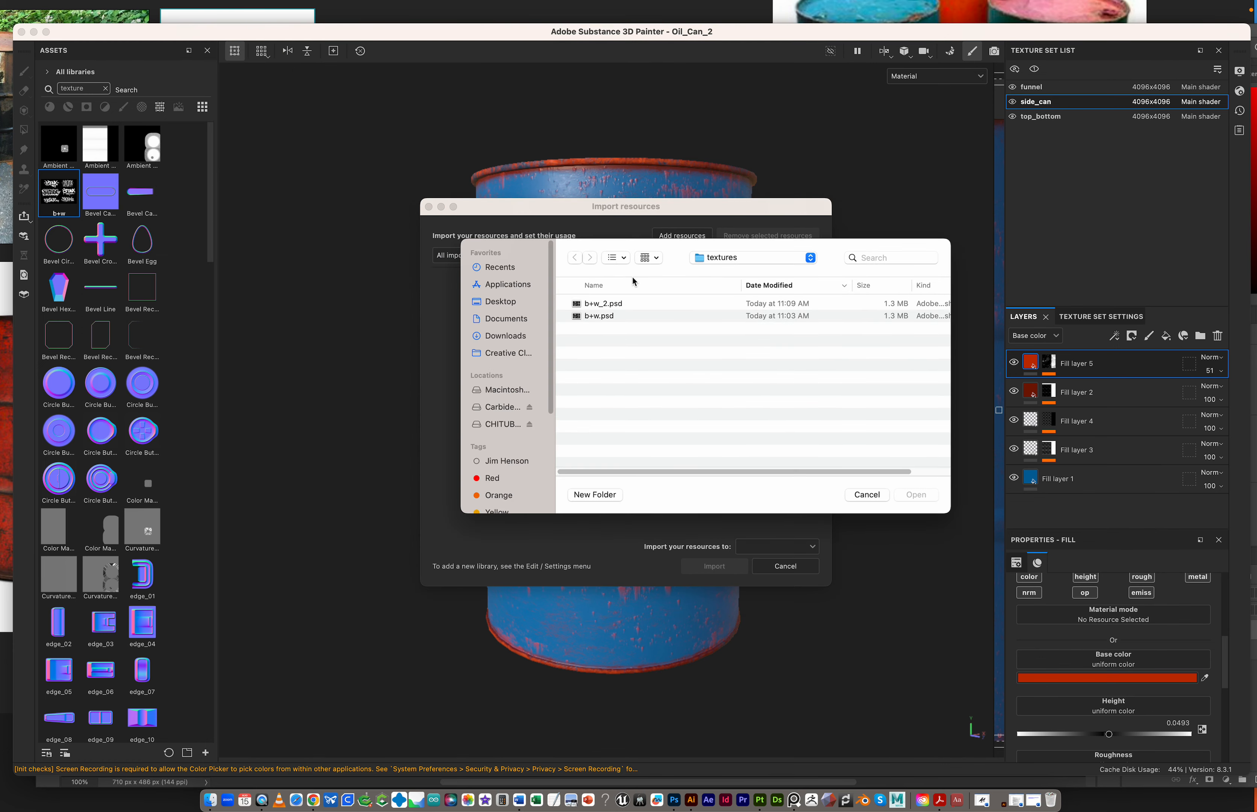
click(627, 306)
click(918, 495)
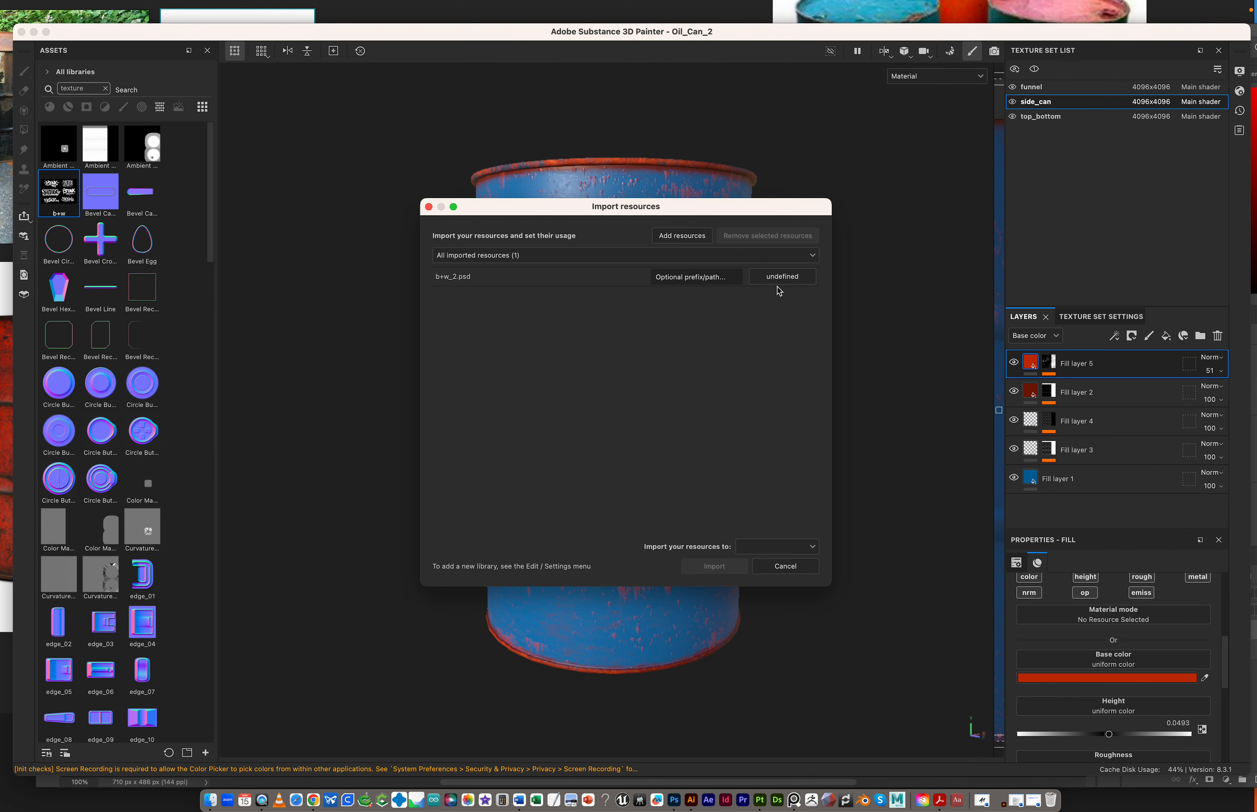
Set the usage of b+w_2.psd to texture and import it into the current session.
click(781, 278)
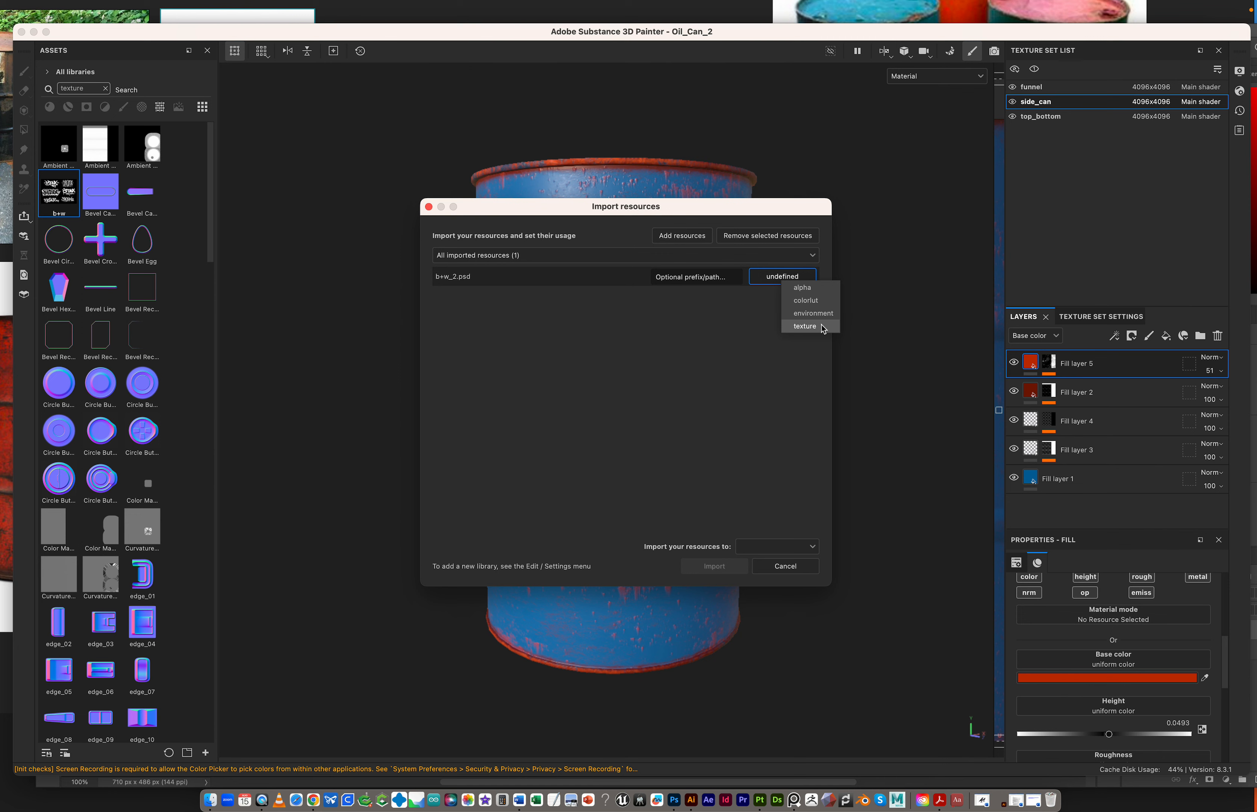
click(805, 326)
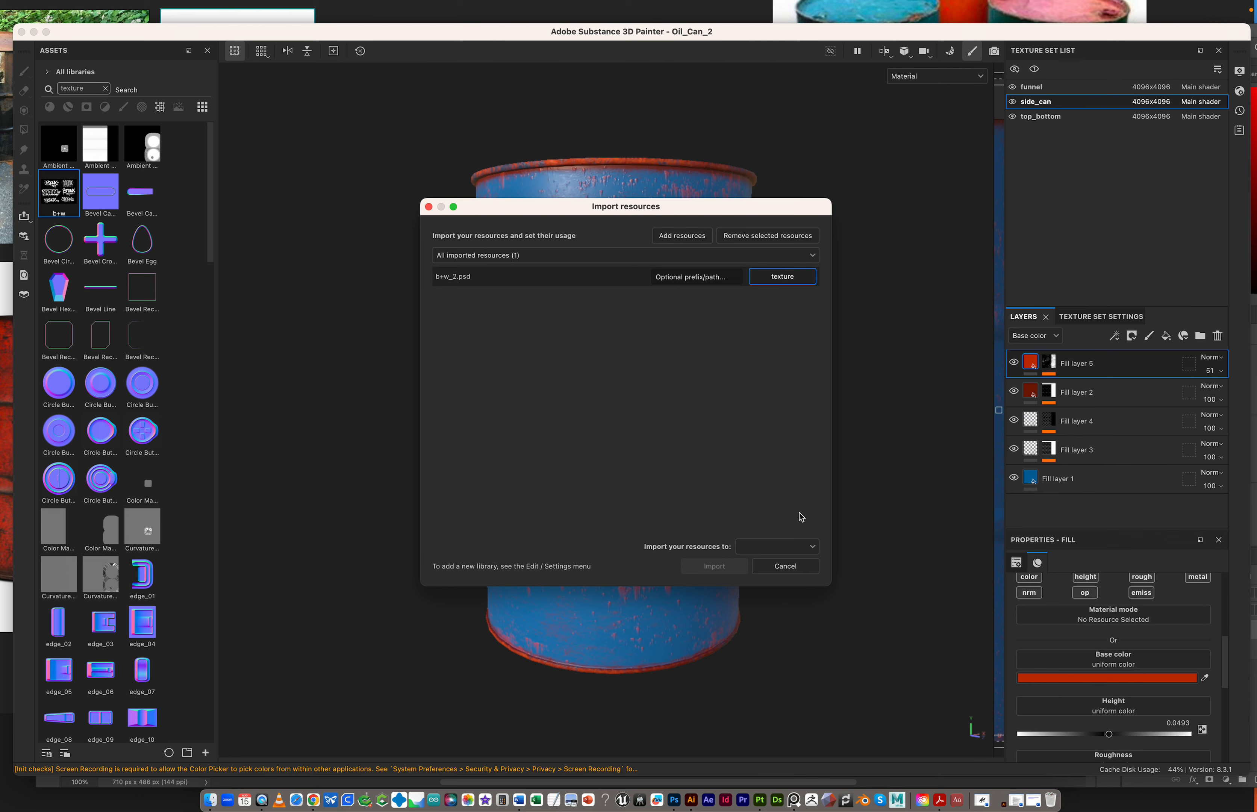
click(795, 547)
click(801, 568)
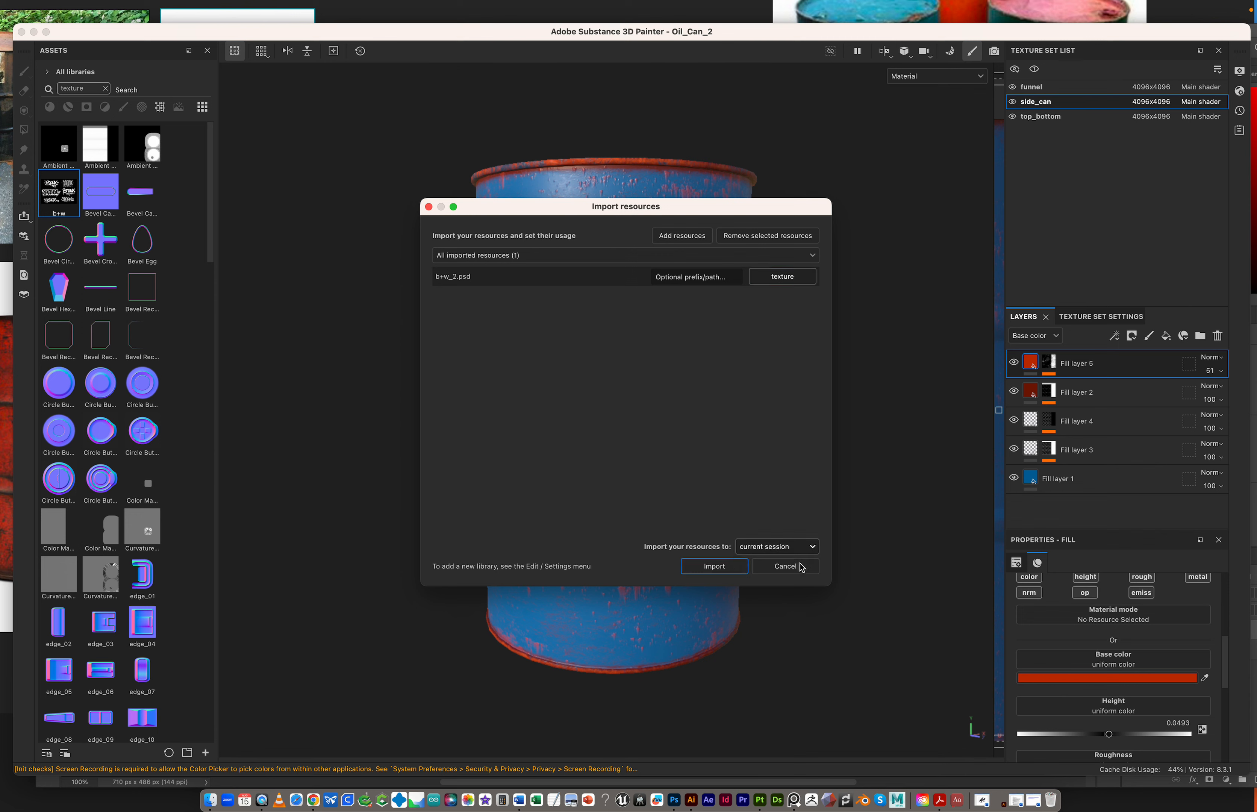
click(713, 568)
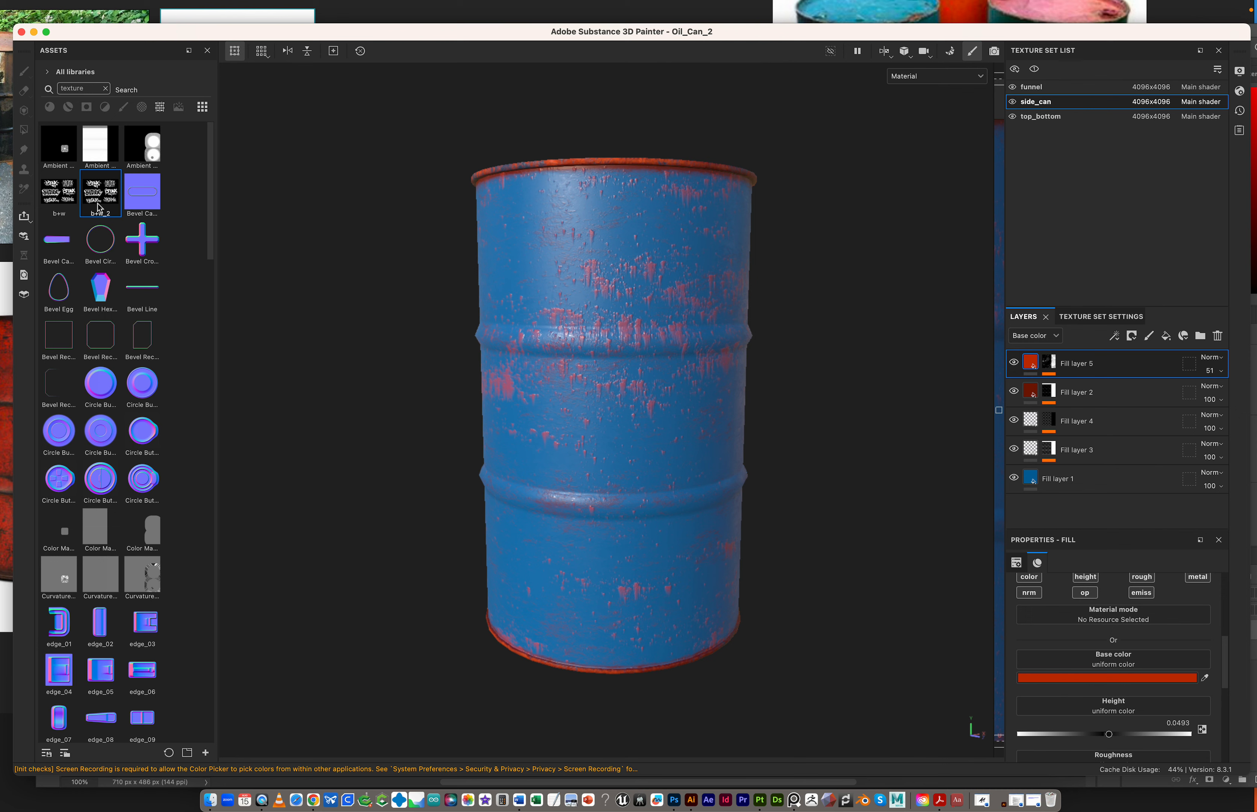
Add a paint layer above Fill layer 5 in the side_can texture set and assign b+w_2 as the brush stencil.
mouse_move(112, 206)
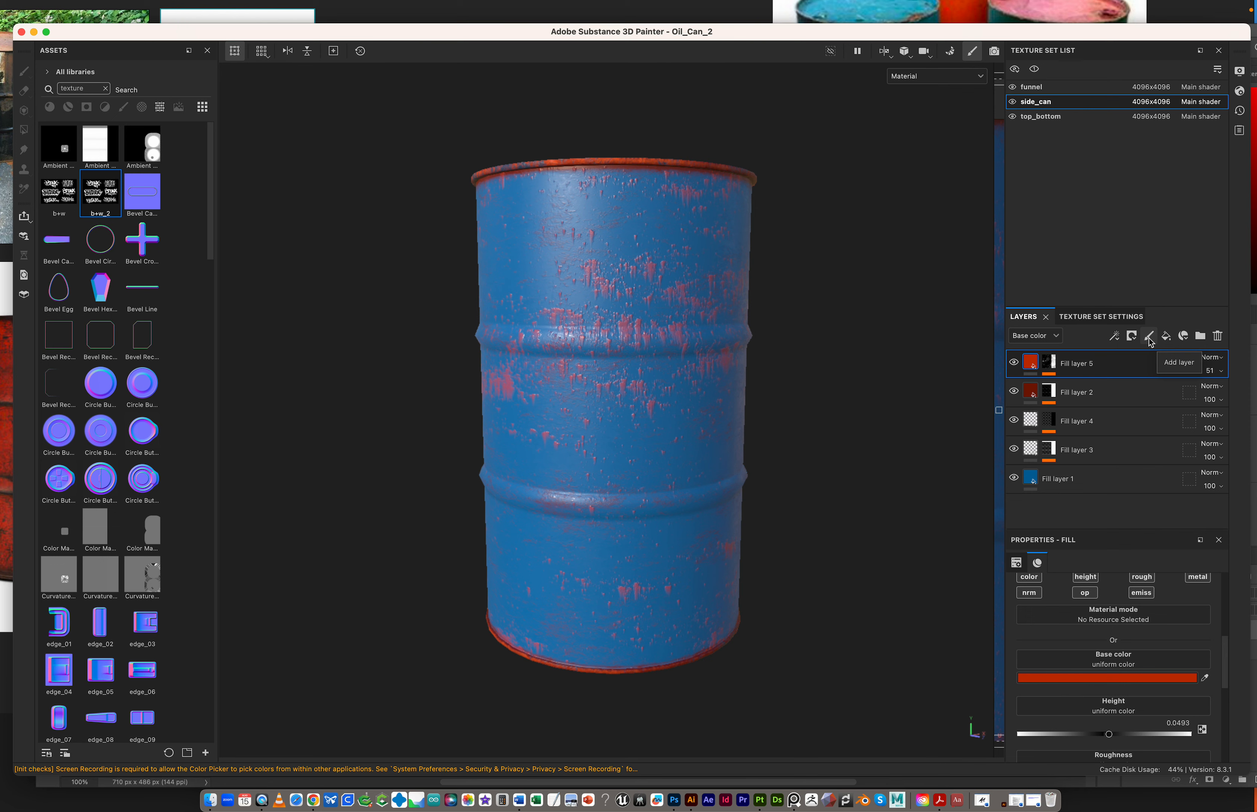
click(1149, 337)
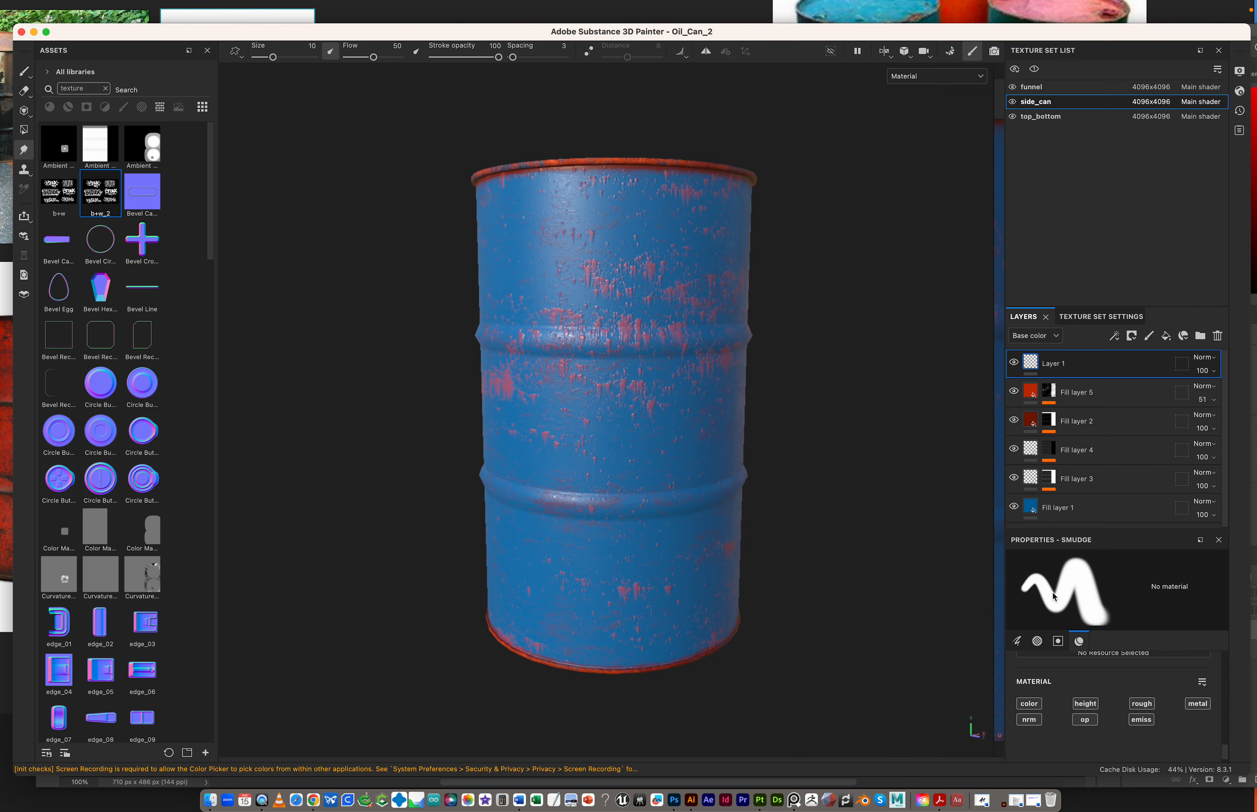
scroll(1136, 686, down, 1)
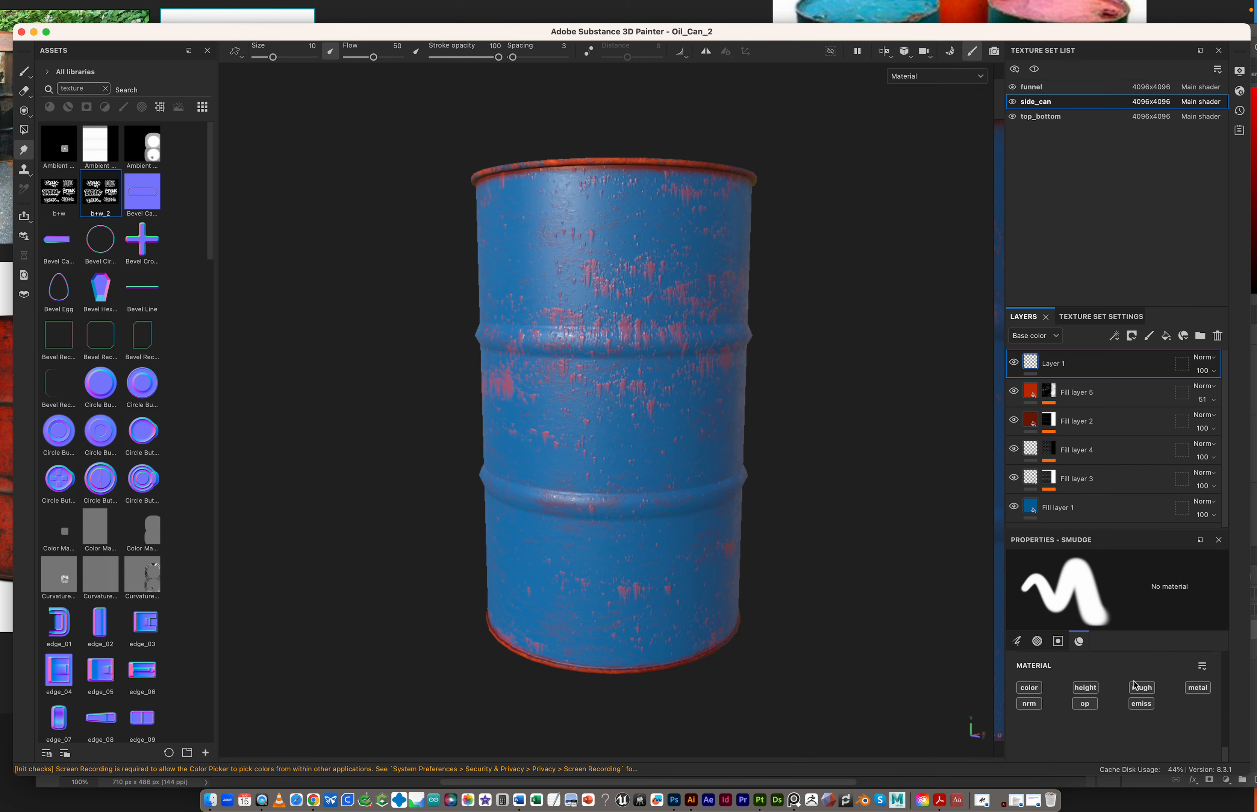
scroll(1146, 697, up, 5)
scroll(1149, 695, down, 4)
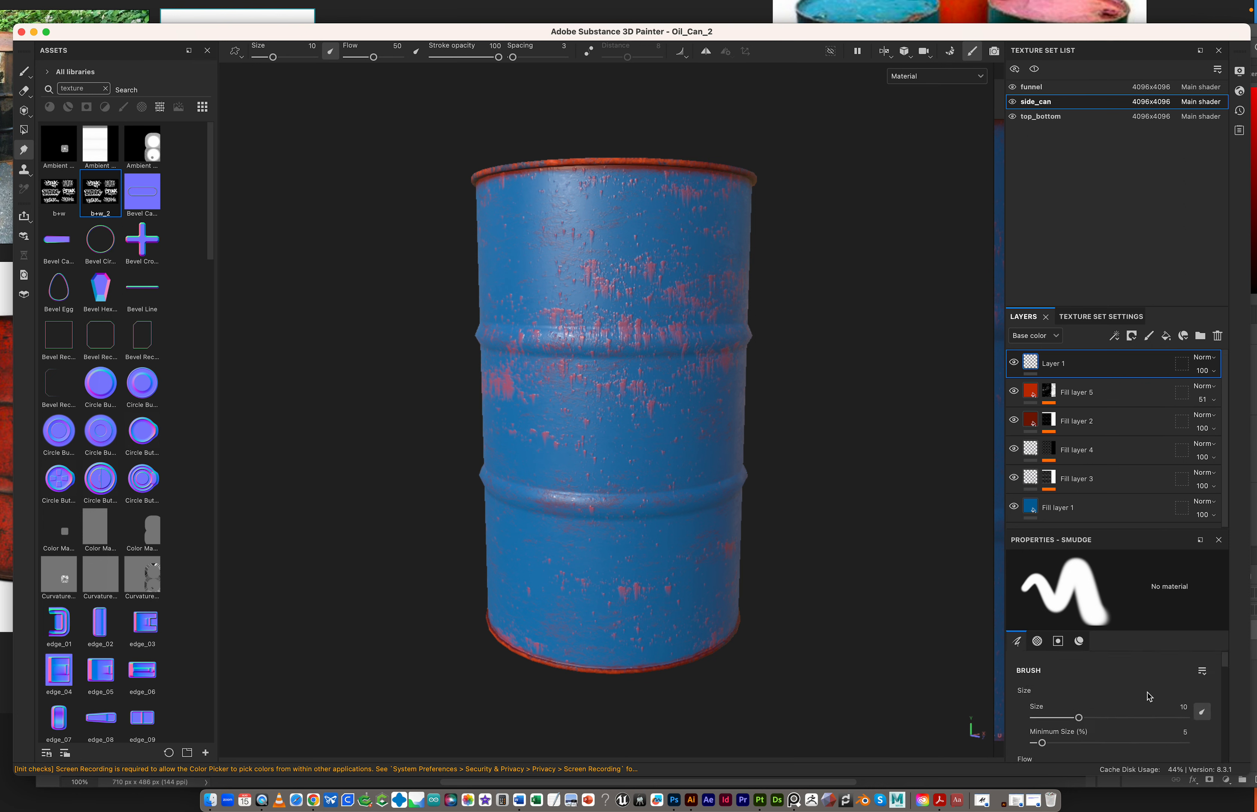
scroll(1149, 695, down, 4)
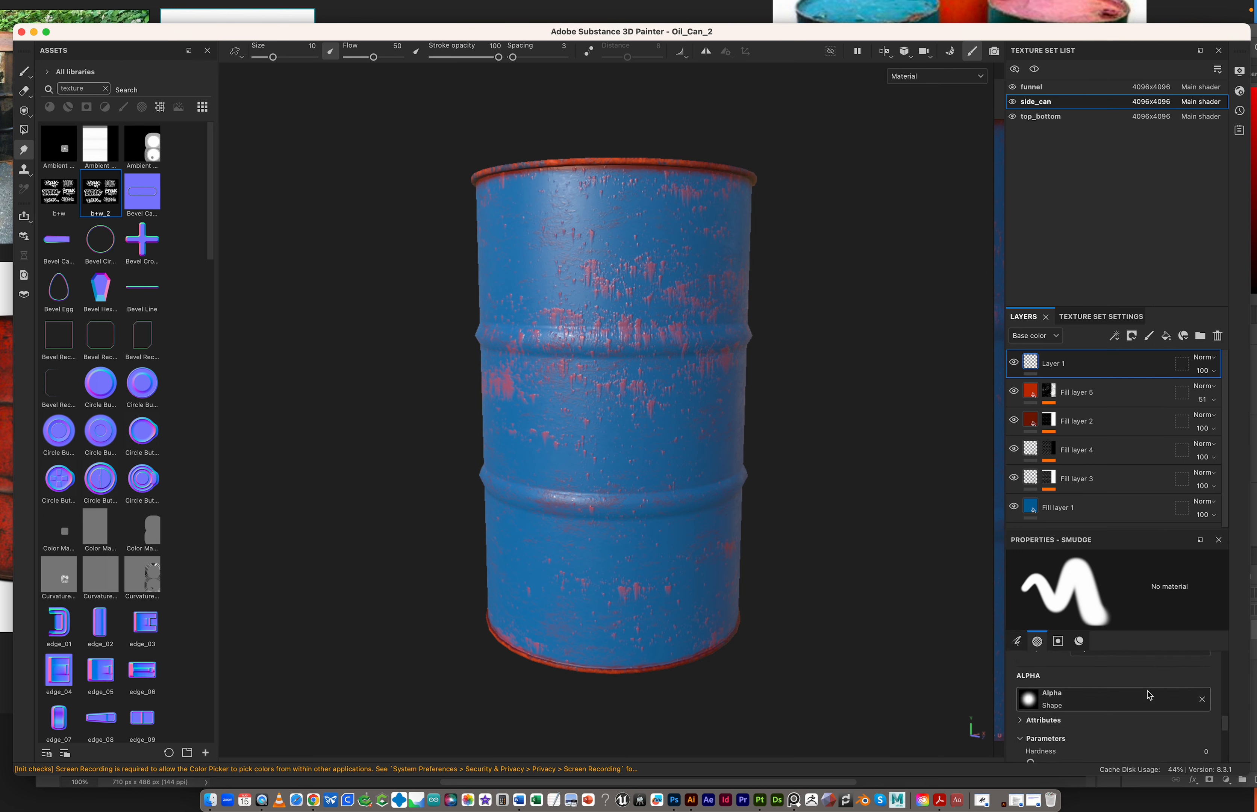
scroll(1147, 695, down, 2)
scroll(1147, 695, up, 2)
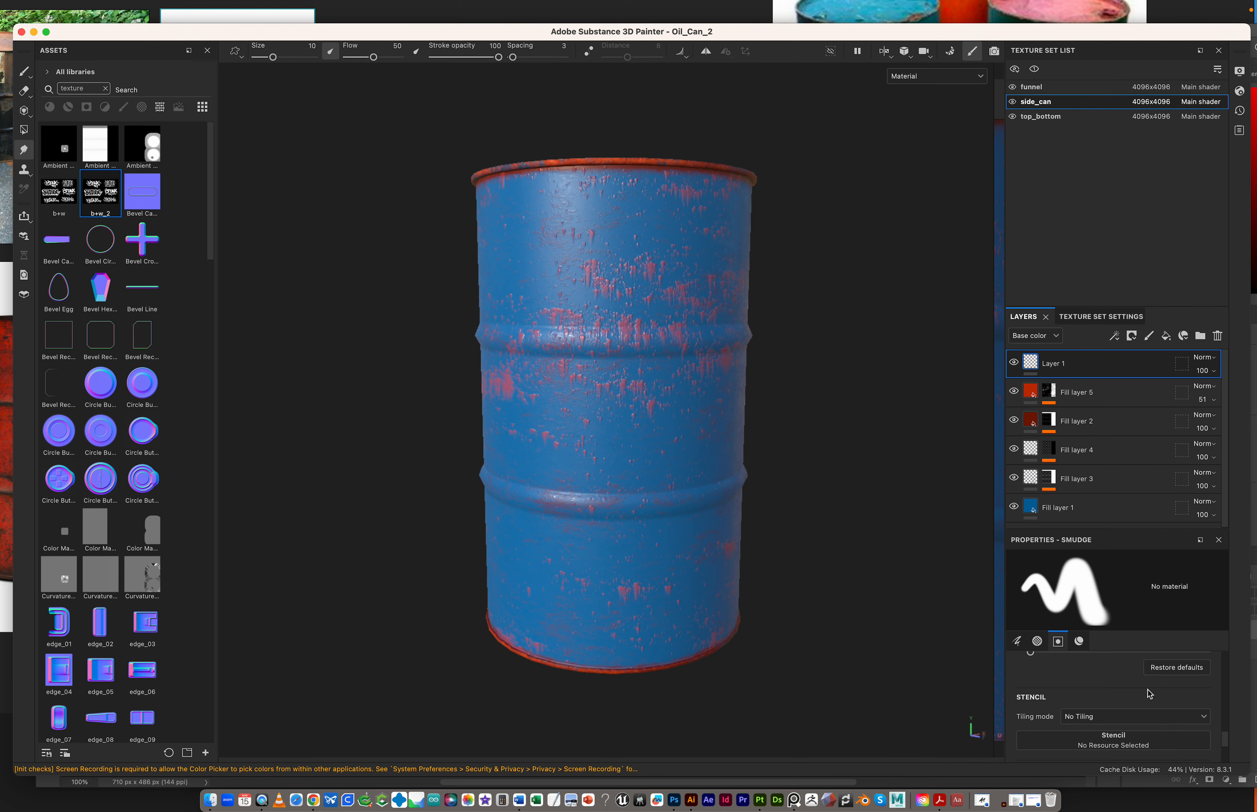
scroll(1131, 708, down, 2)
scroll(1130, 709, up, 1)
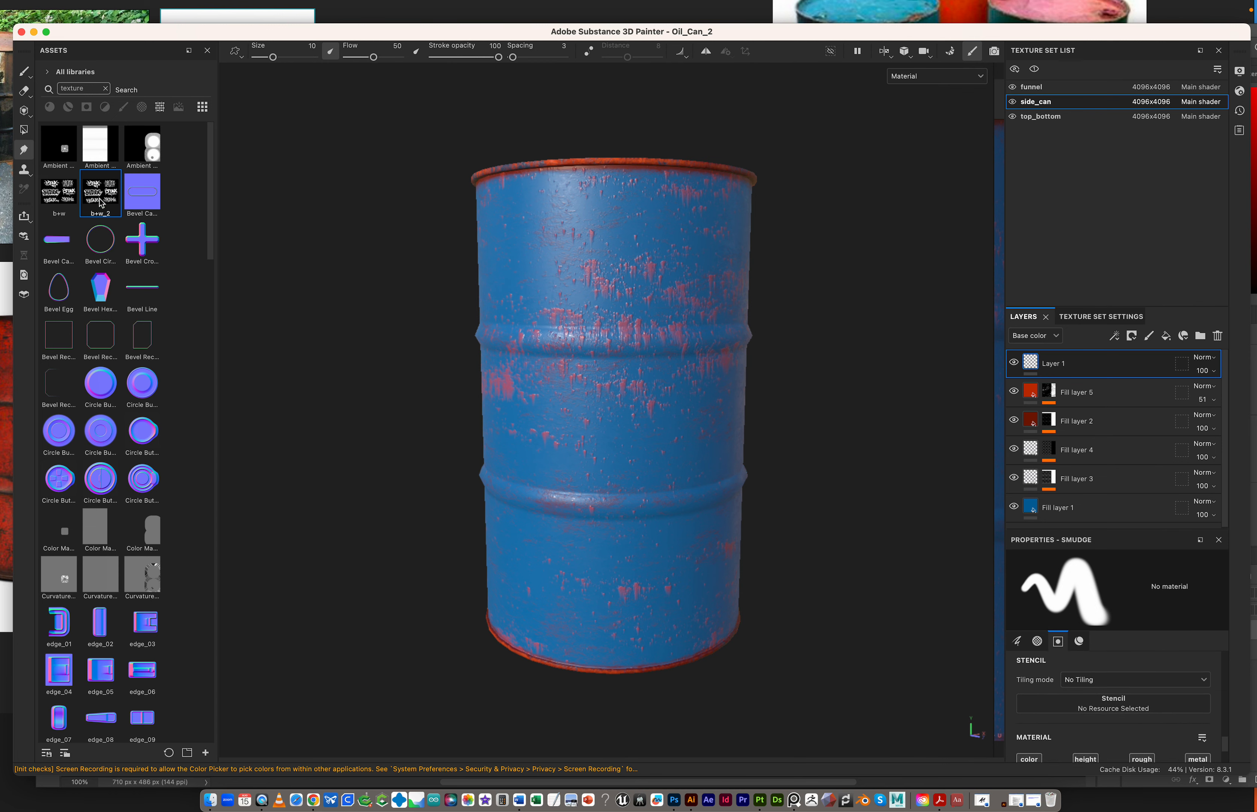
mouse_move(100, 199)
mouse_down()
mouse_move(1069, 681)
mouse_move(1100, 709)
mouse_up()
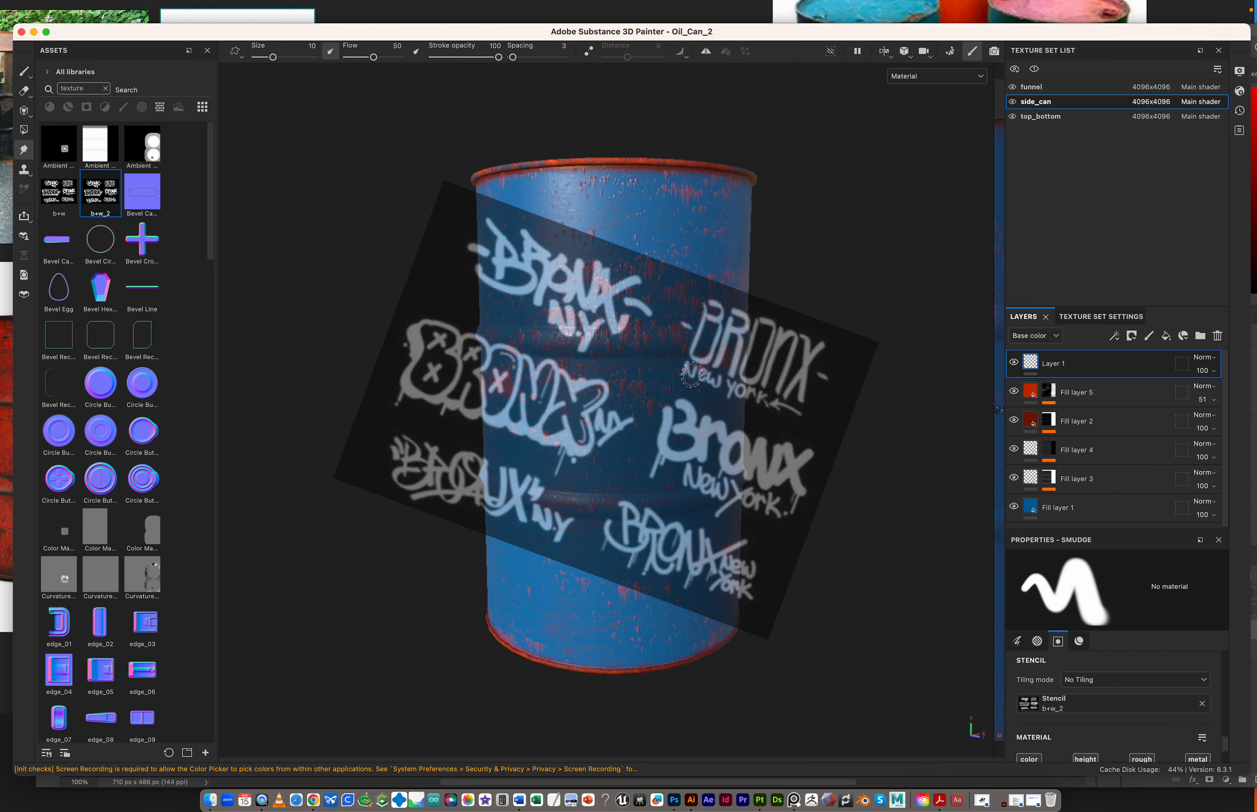
Rotate the graffiti stencil until it is level and scale it down slightly over the middle of the barrel.
key(s)
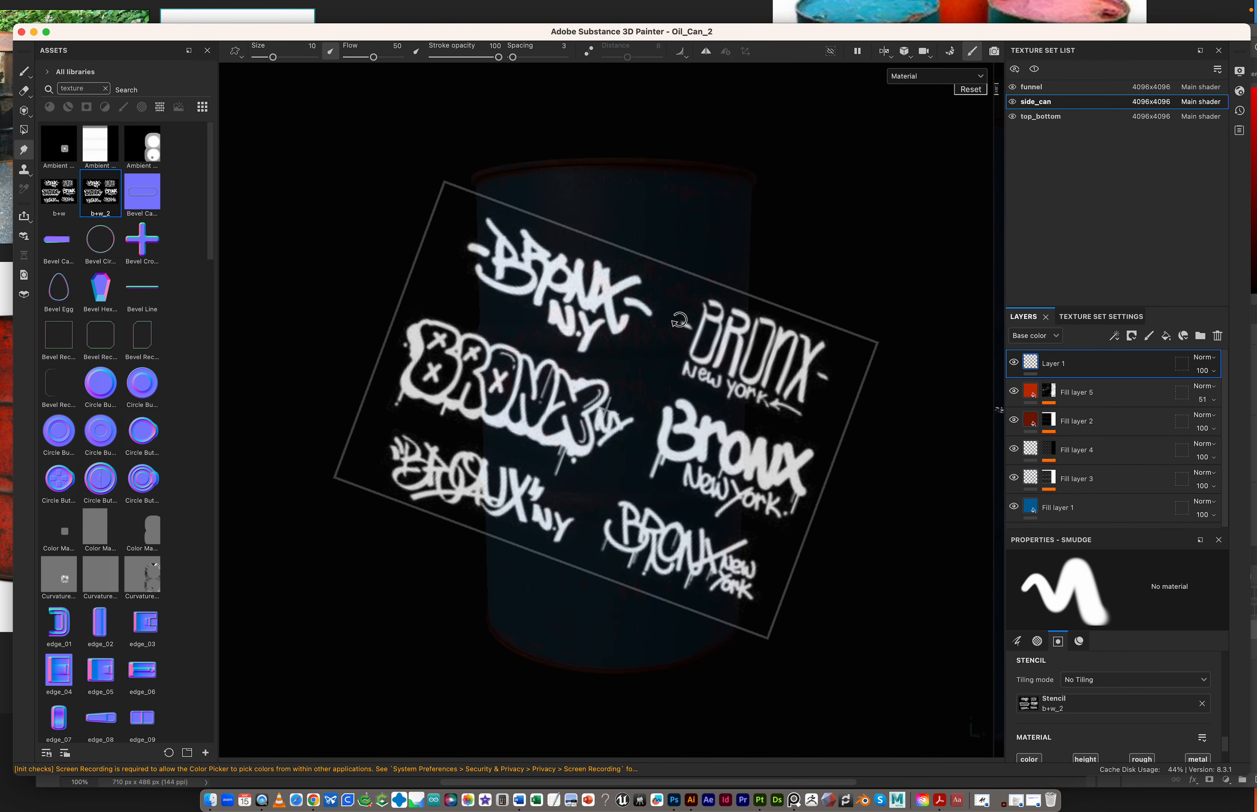
drag(687, 351, 645, 297)
right_drag(645, 297, 623, 365)
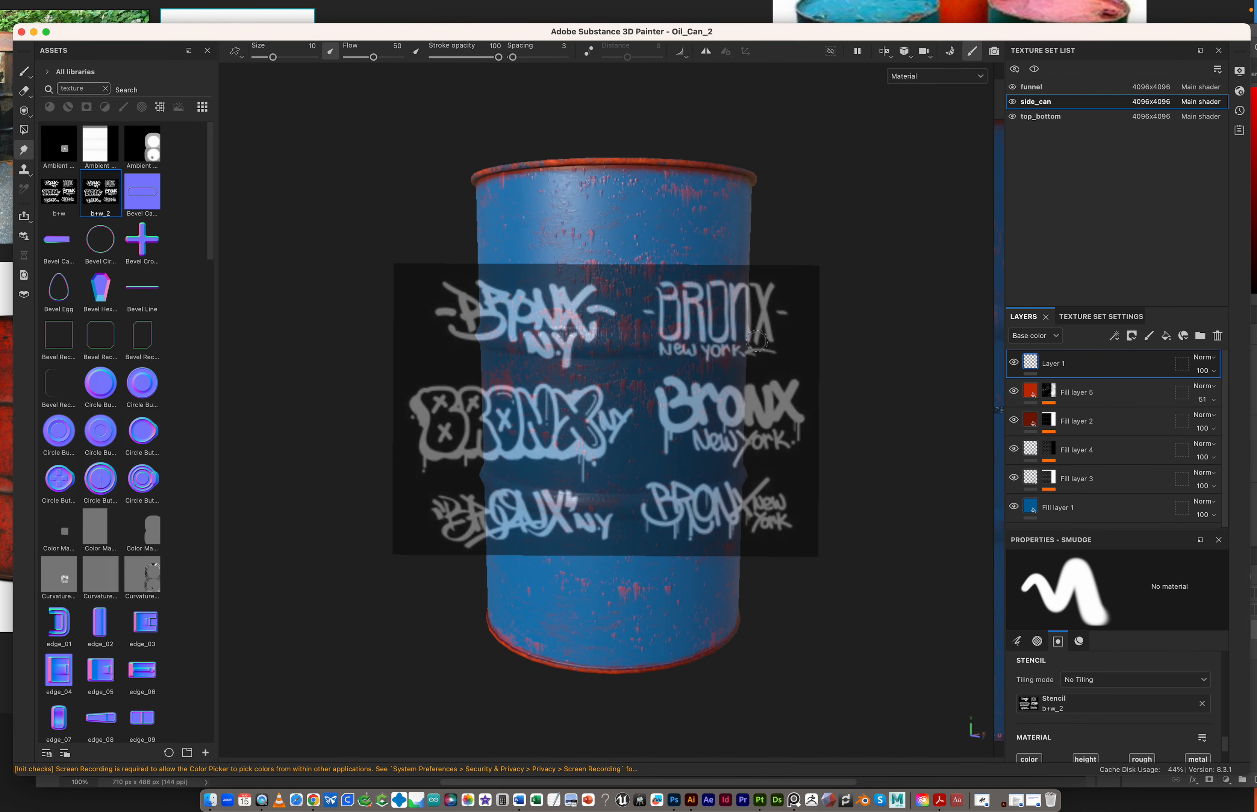
Frame the barrel so the stencil's bubble-letter BRONX NY tag lies over its middle section.
alt+right_drag(802, 280, 966, 295)
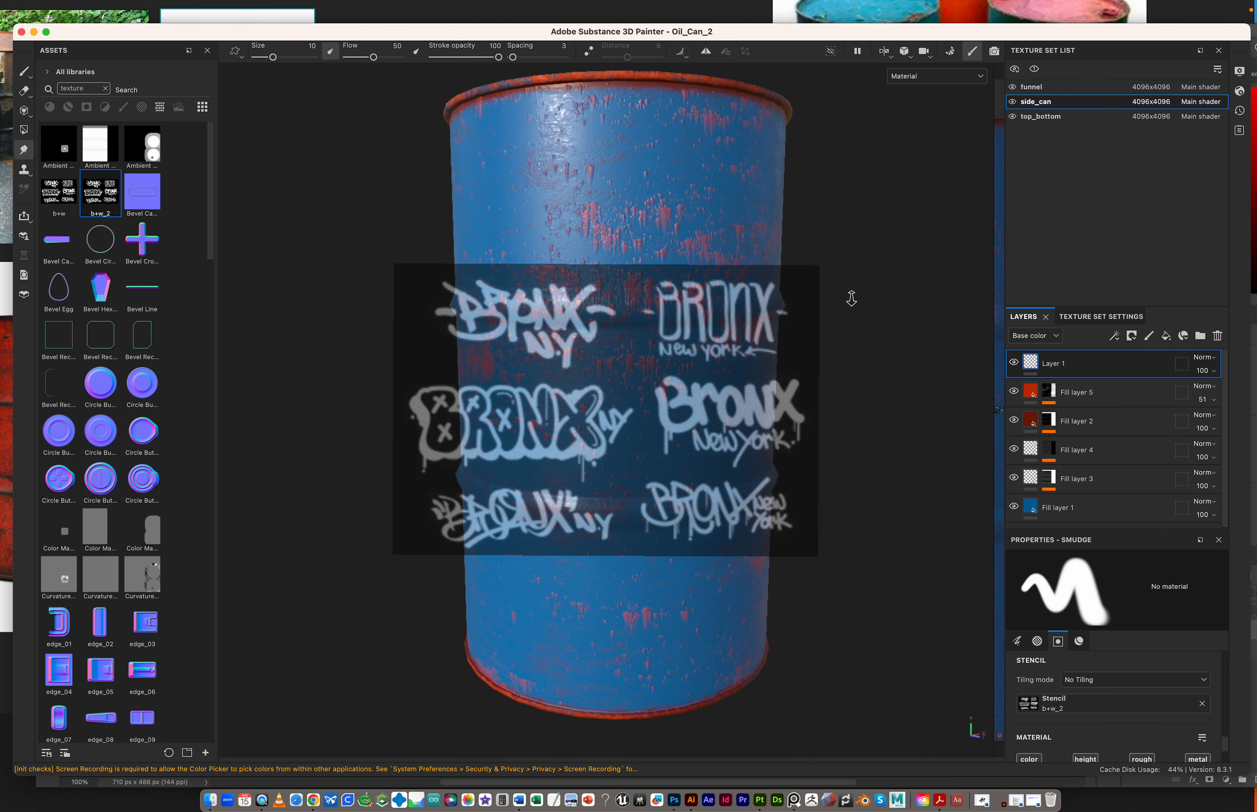
alt+right_drag(851, 297, 795, 332)
alt+right_drag(645, 317, 445, 307)
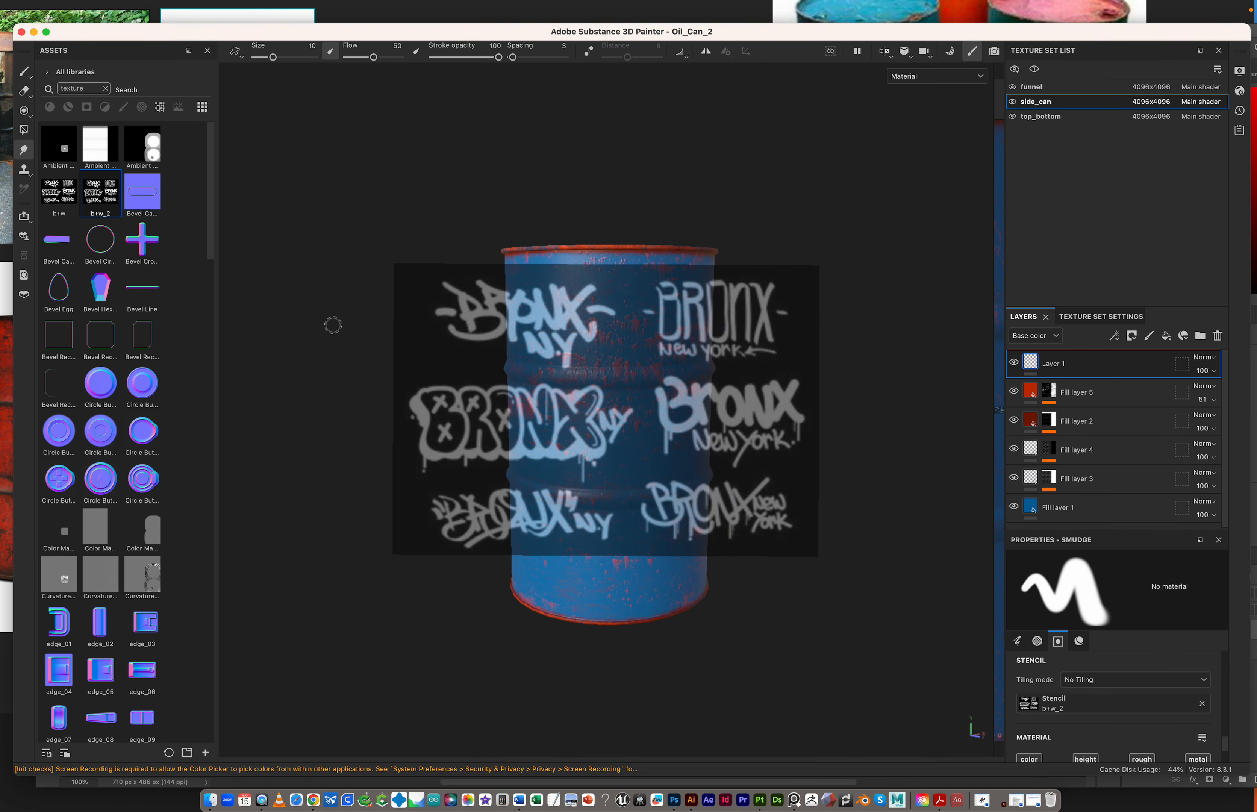
alt+drag(332, 324, 334, 413)
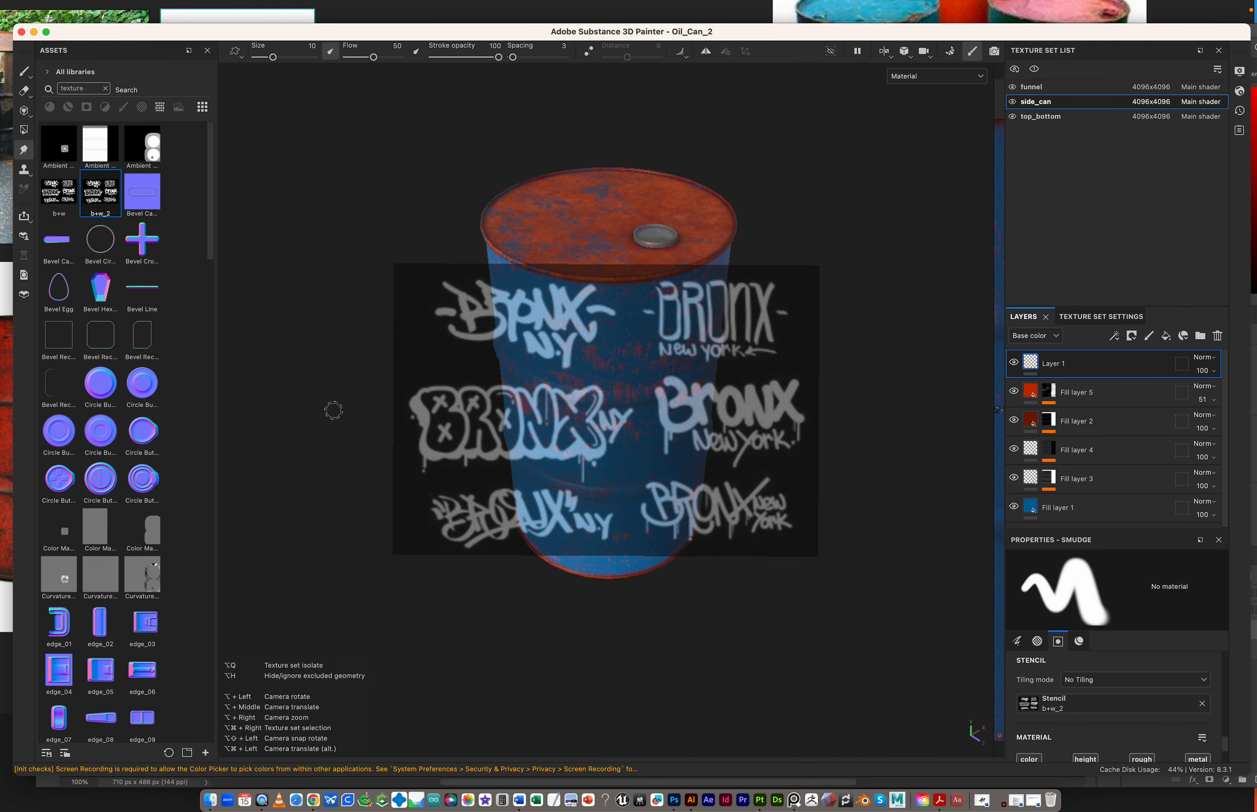
alt+drag(333, 410, 329, 370)
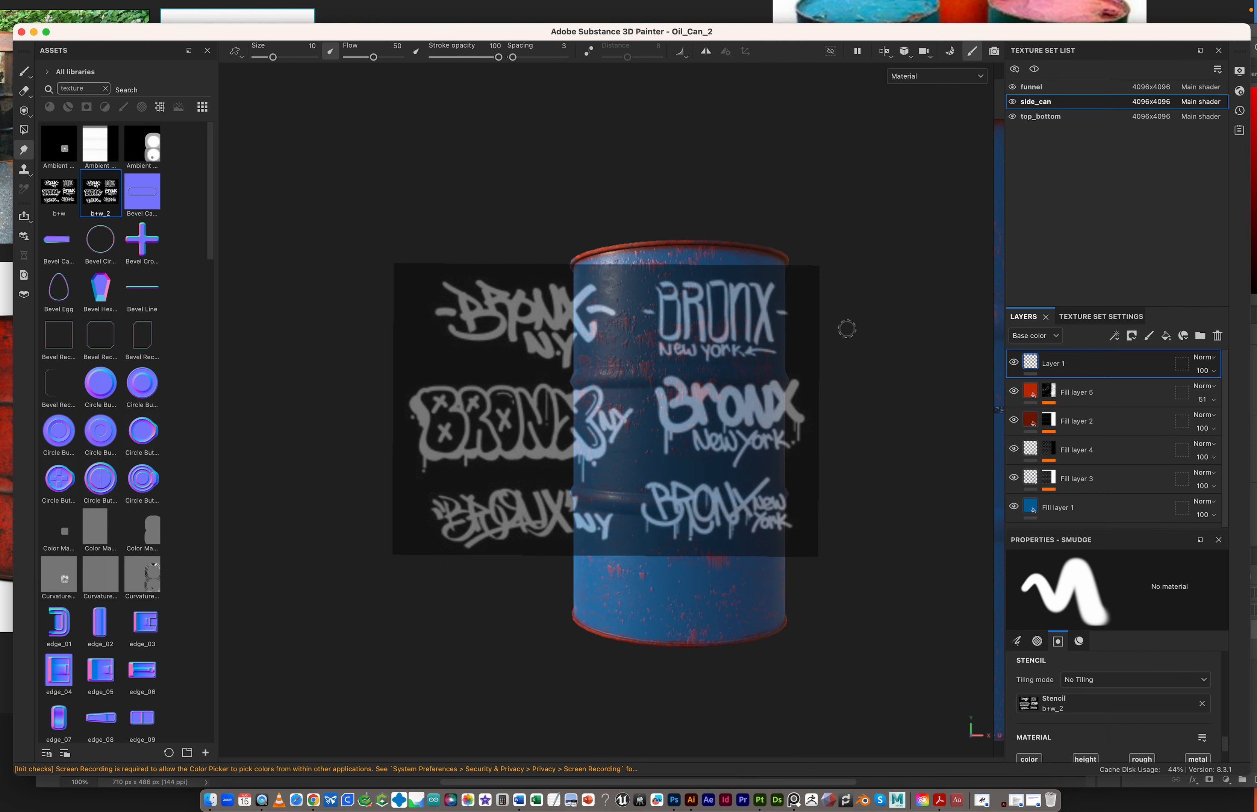
alt+middle_drag(844, 353, 756, 333)
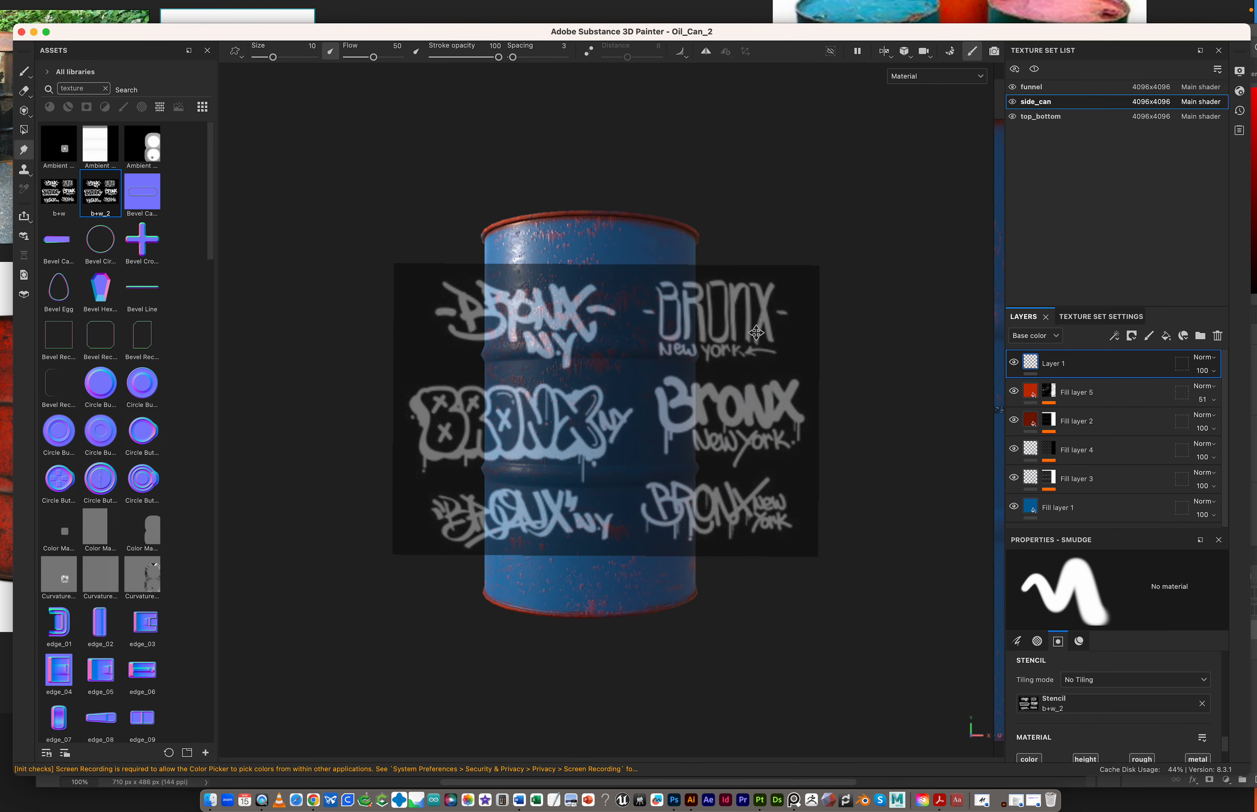
scroll(757, 333, up, 5)
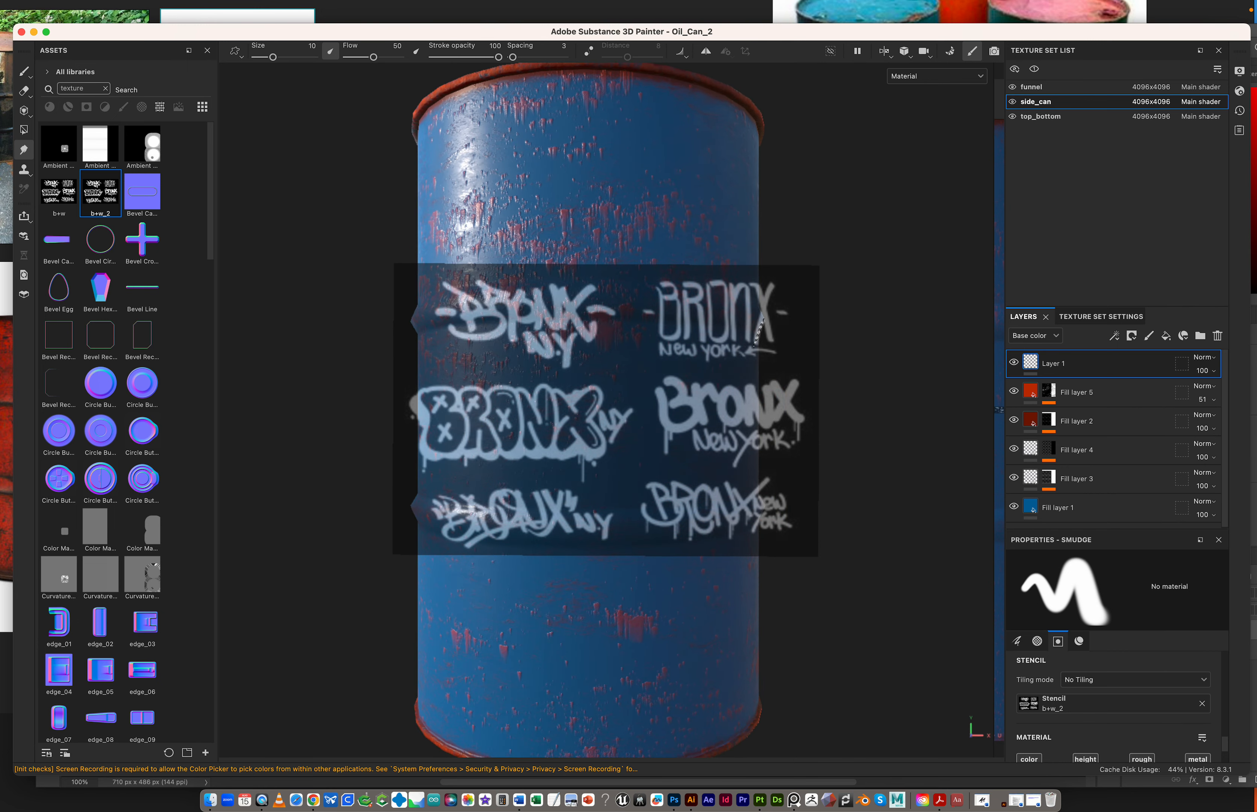
alt+drag(757, 333, 692, 364)
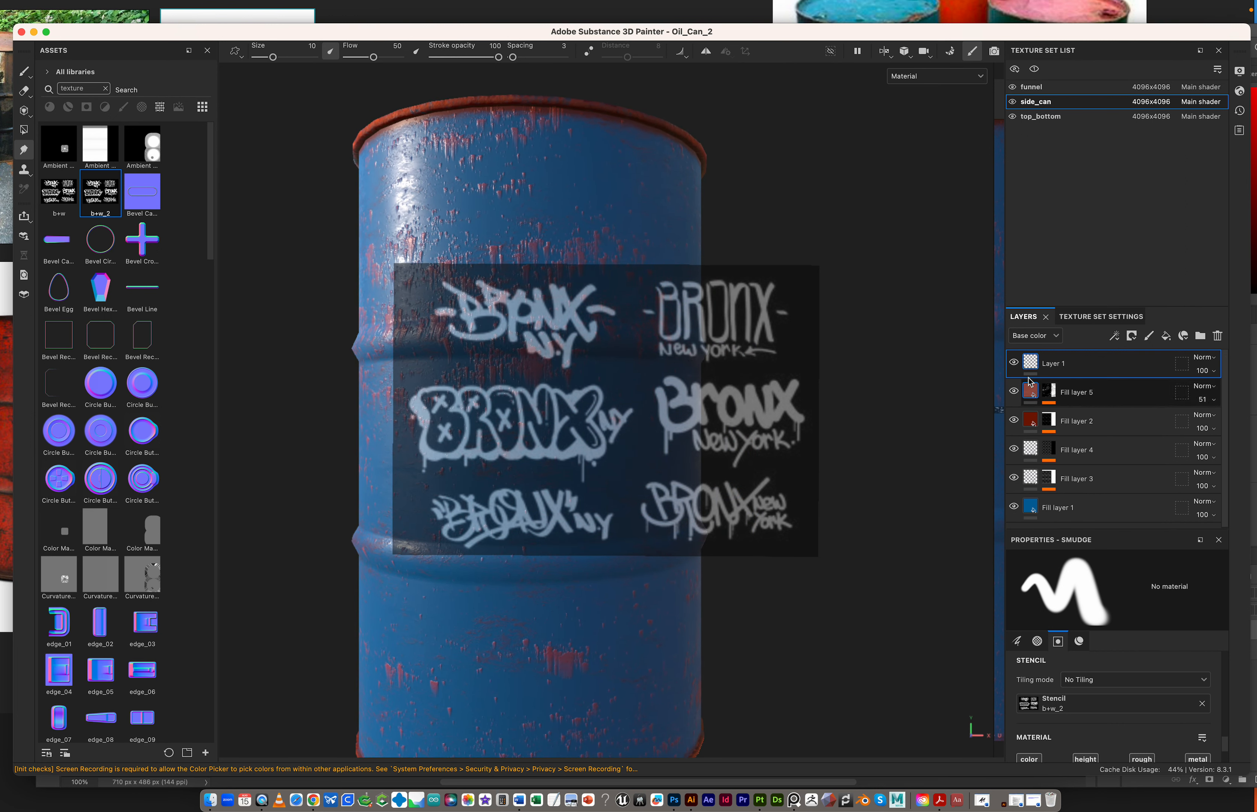
Examine the Smudge tool's brush, alpha, stencil and material channel settings.
scroll(1148, 677, down, 3)
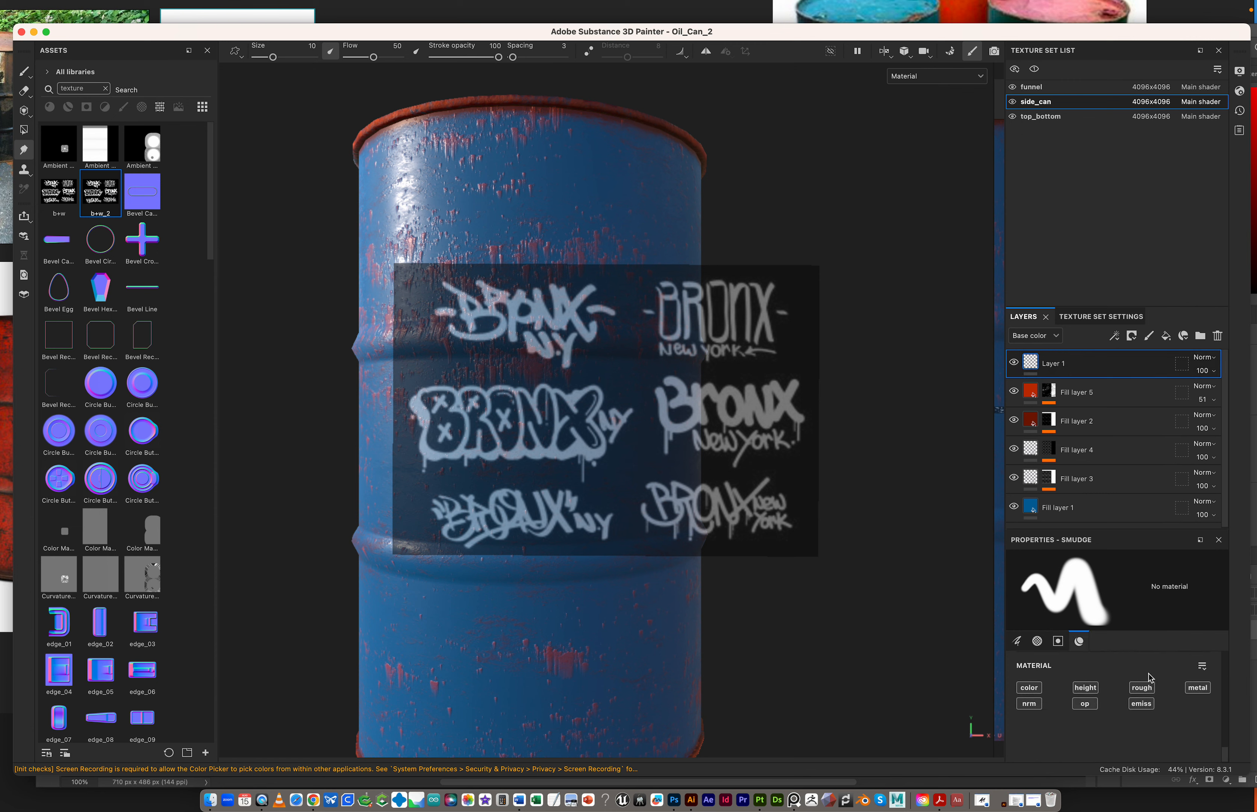
scroll(1149, 677, up, 5)
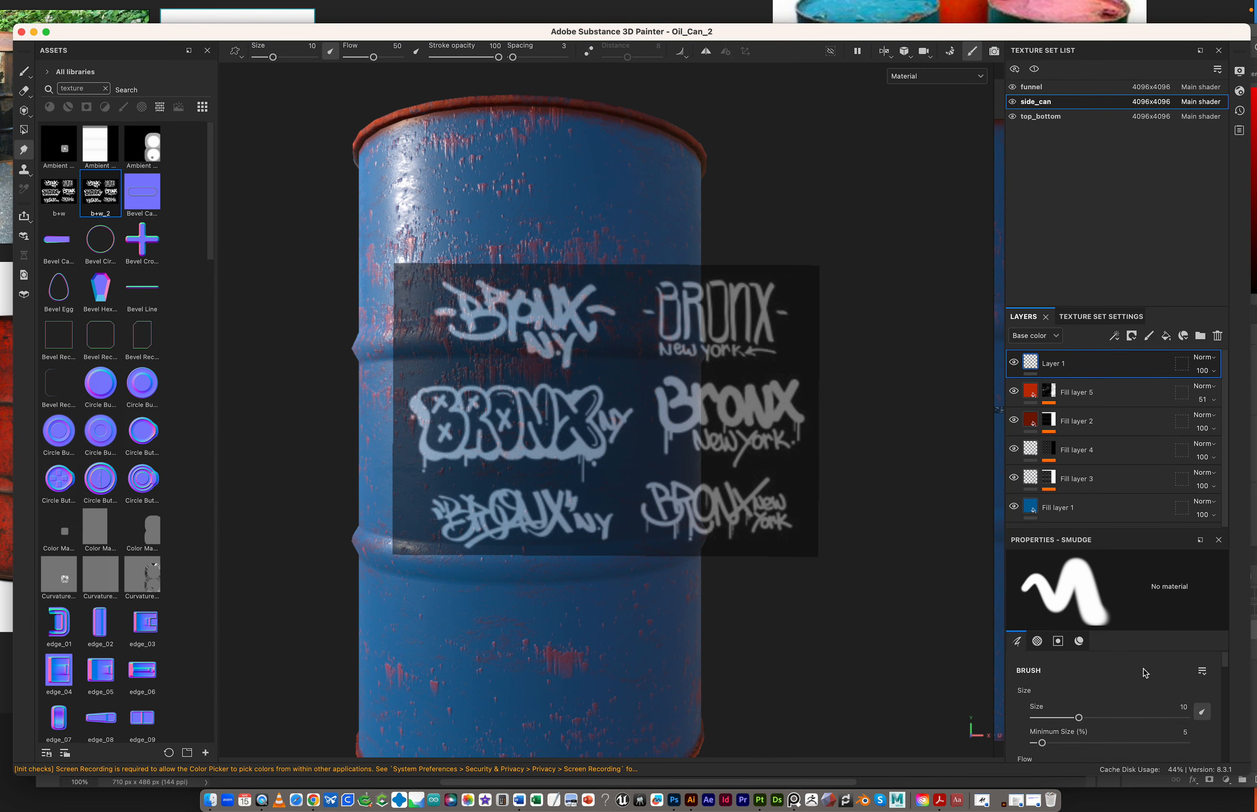
scroll(1142, 670, down, 4)
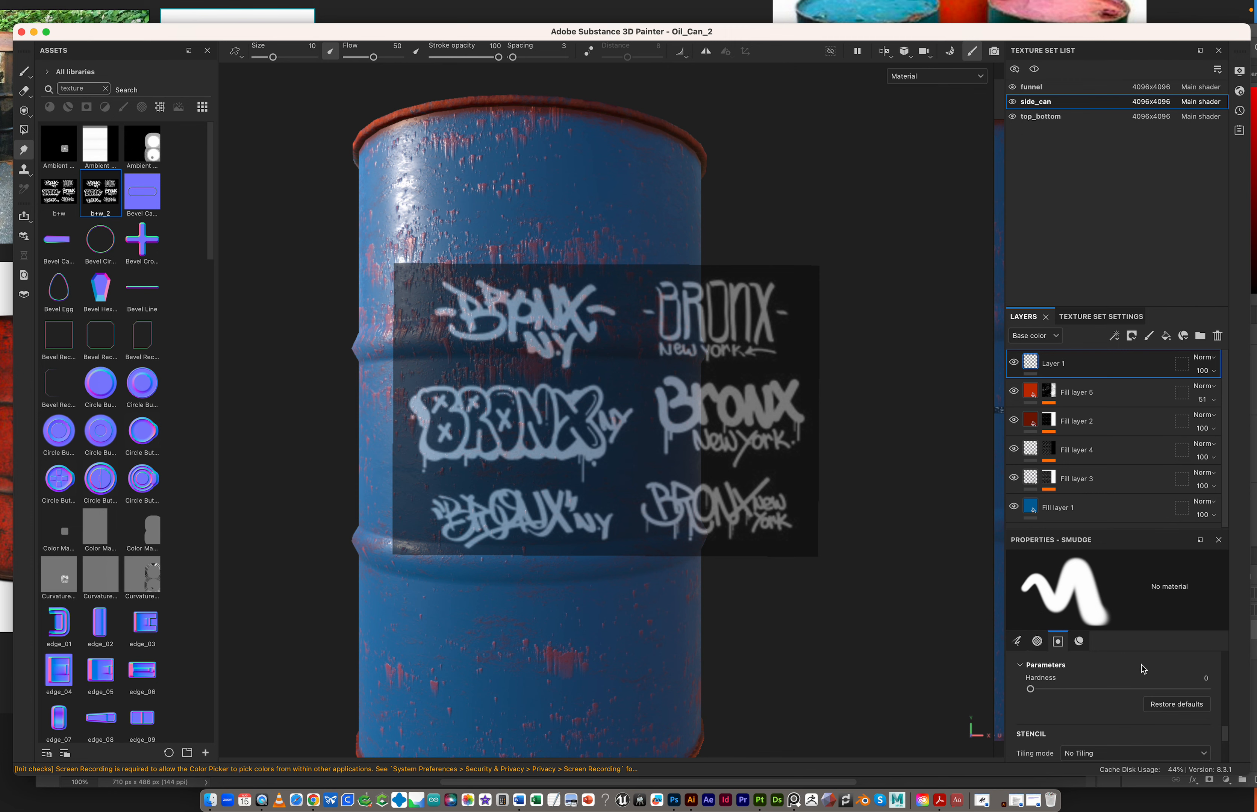
scroll(1142, 669, down, 3)
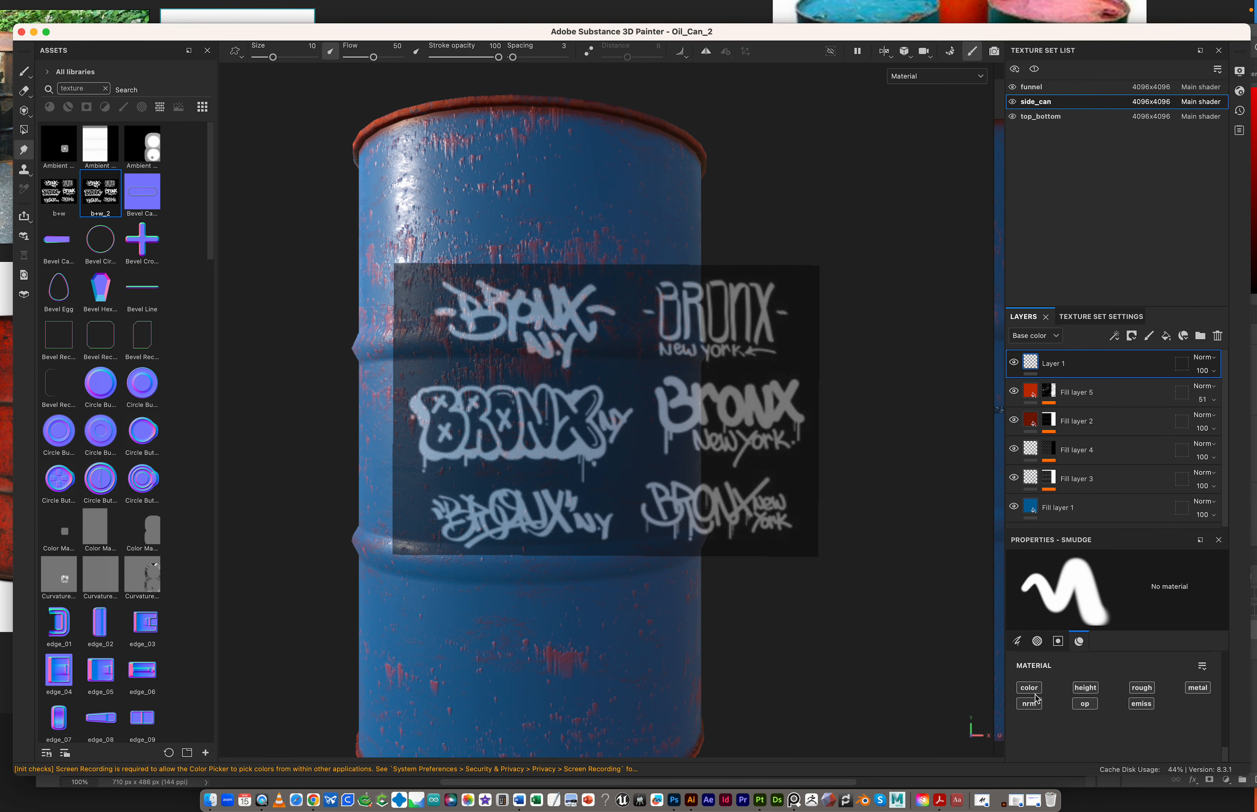
scroll(1035, 698, up, 1)
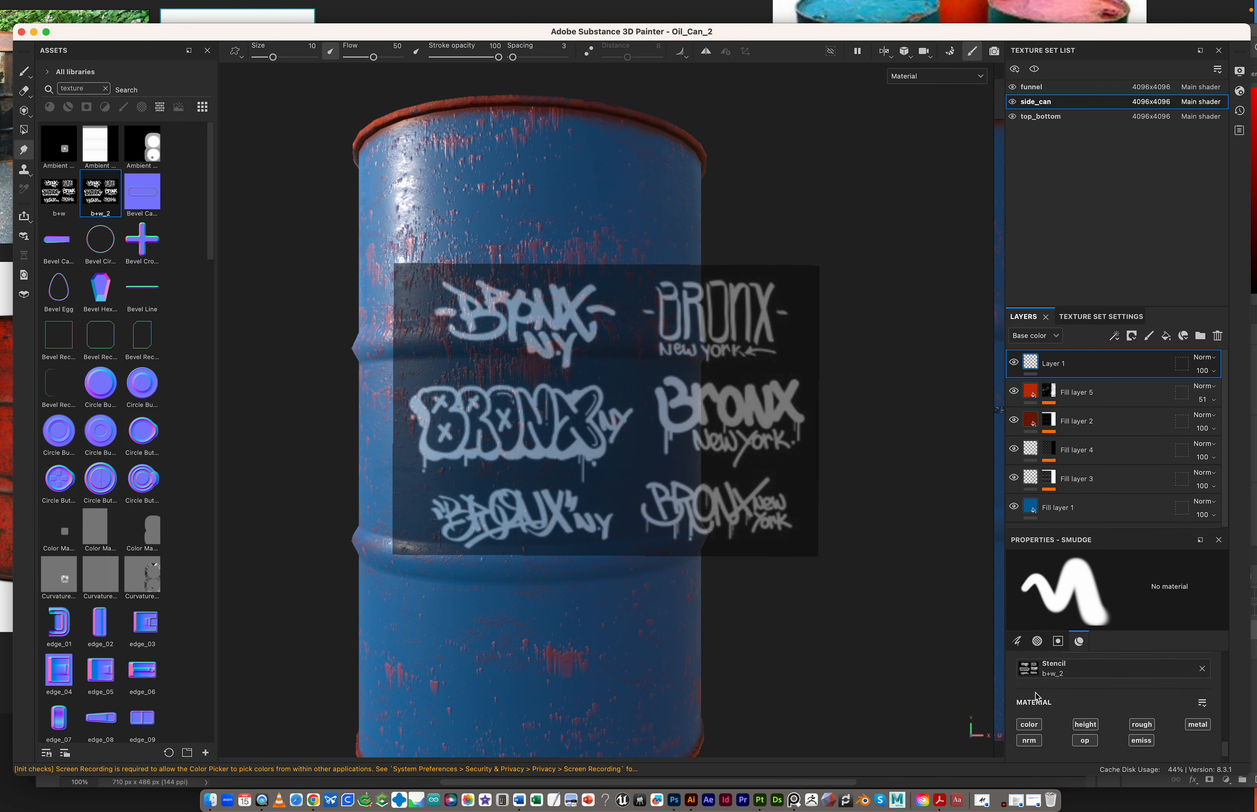
scroll(1064, 710, up, 3)
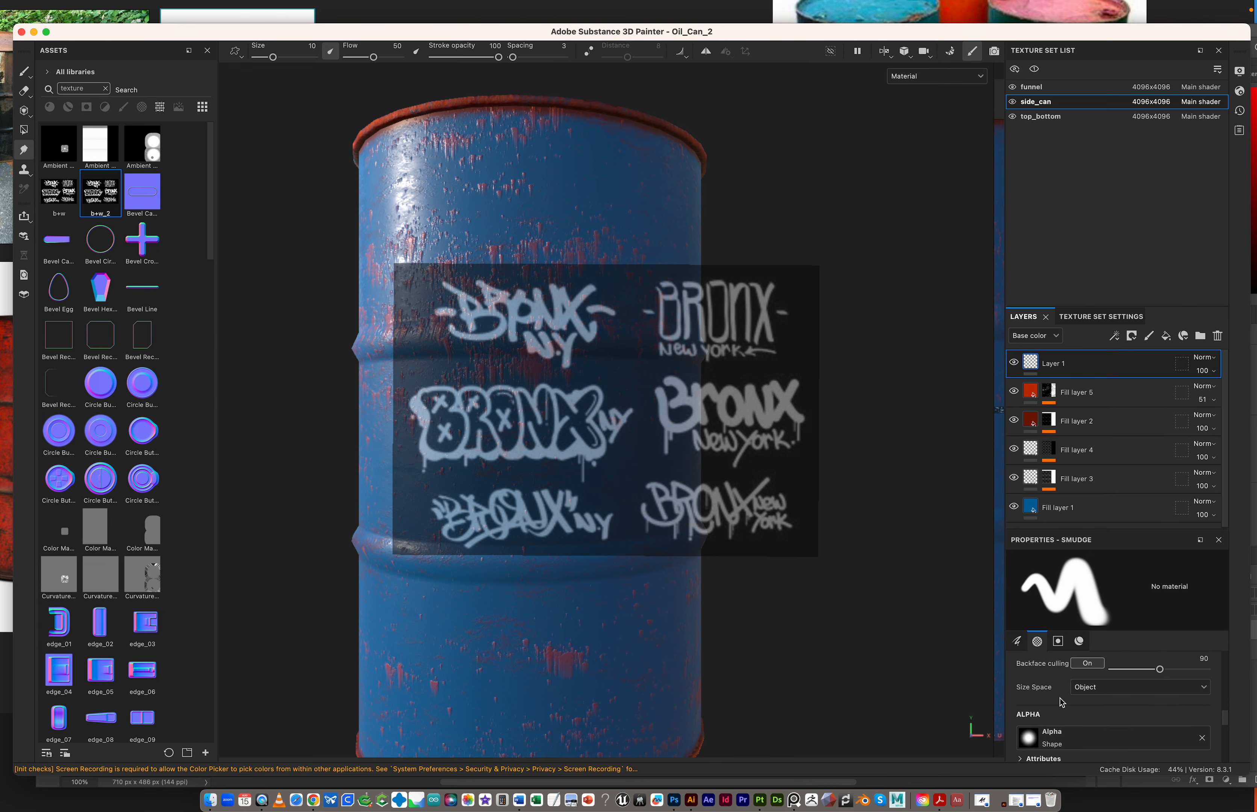
scroll(1061, 702, up, 5)
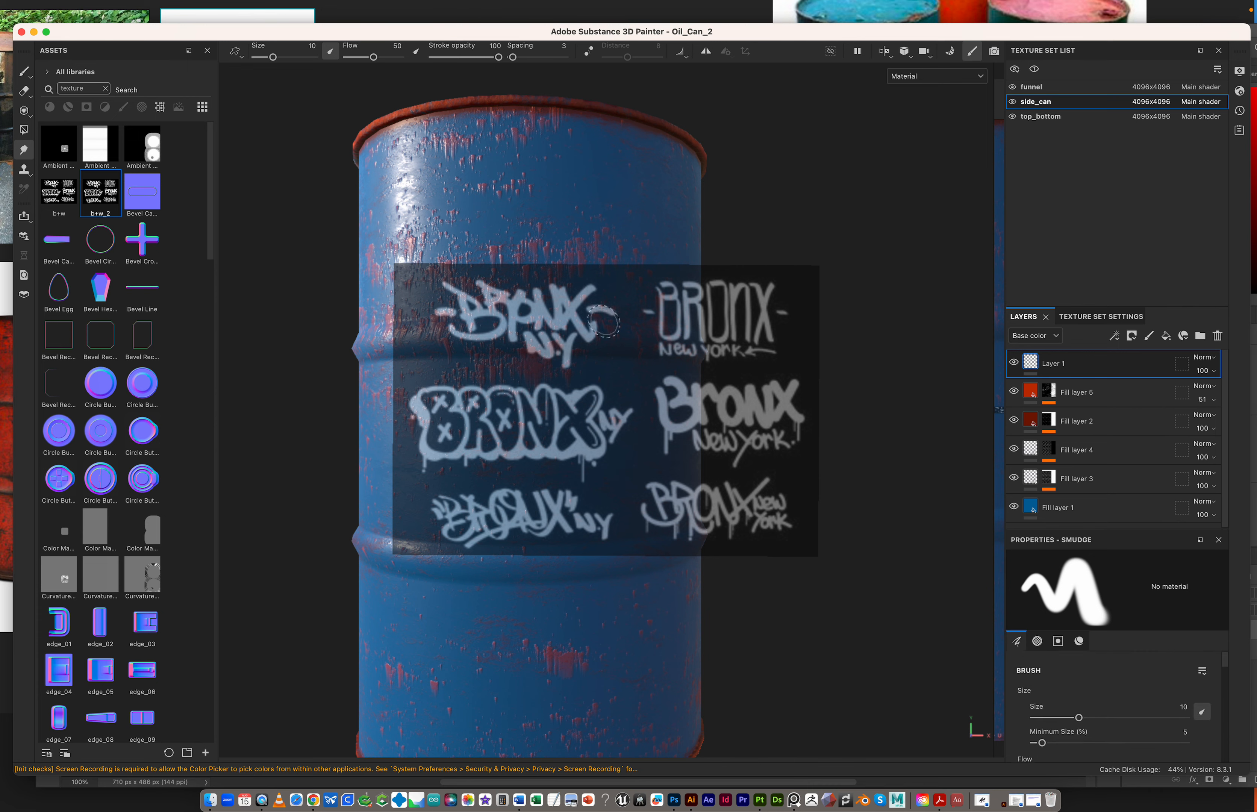
Try to paint the stencil's BRONX NY tags on the barrel with the Smudge tool, toggling its color channel.
mouse_move(521, 398)
mouse_down()
mouse_move(436, 416)
mouse_move(446, 418)
mouse_up()
mouse_move(533, 388)
mouse_down()
mouse_move(553, 398)
mouse_move(541, 410)
mouse_up()
scroll(1138, 670, down, 10)
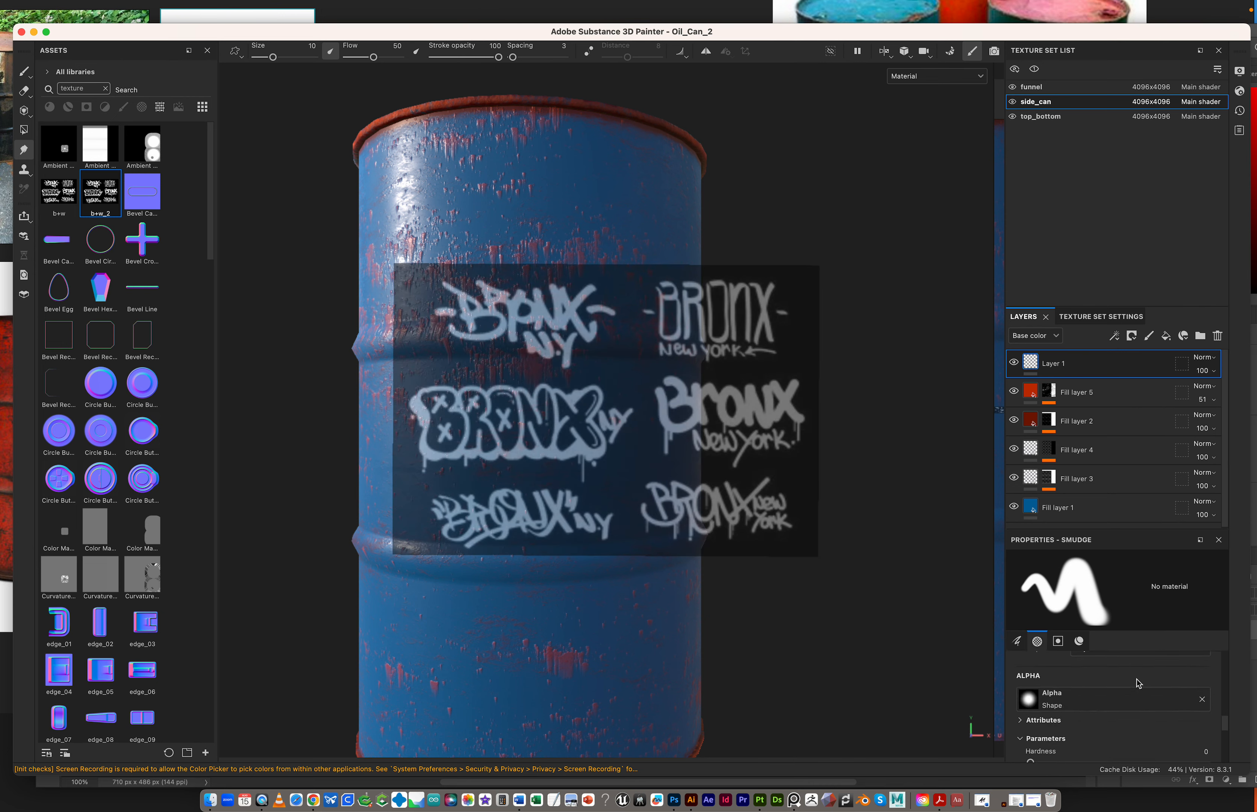
scroll(1136, 683, down, 5)
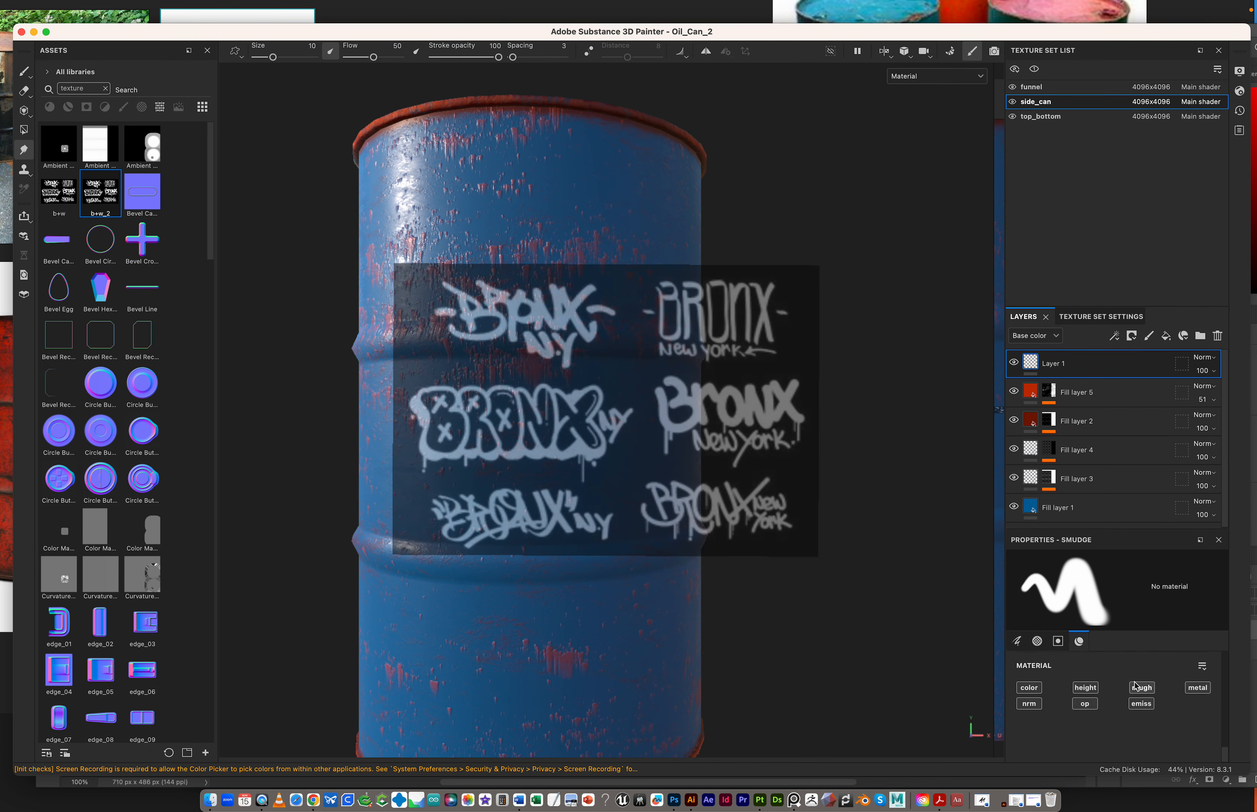
click(1028, 689)
scroll(1057, 715, up, 5)
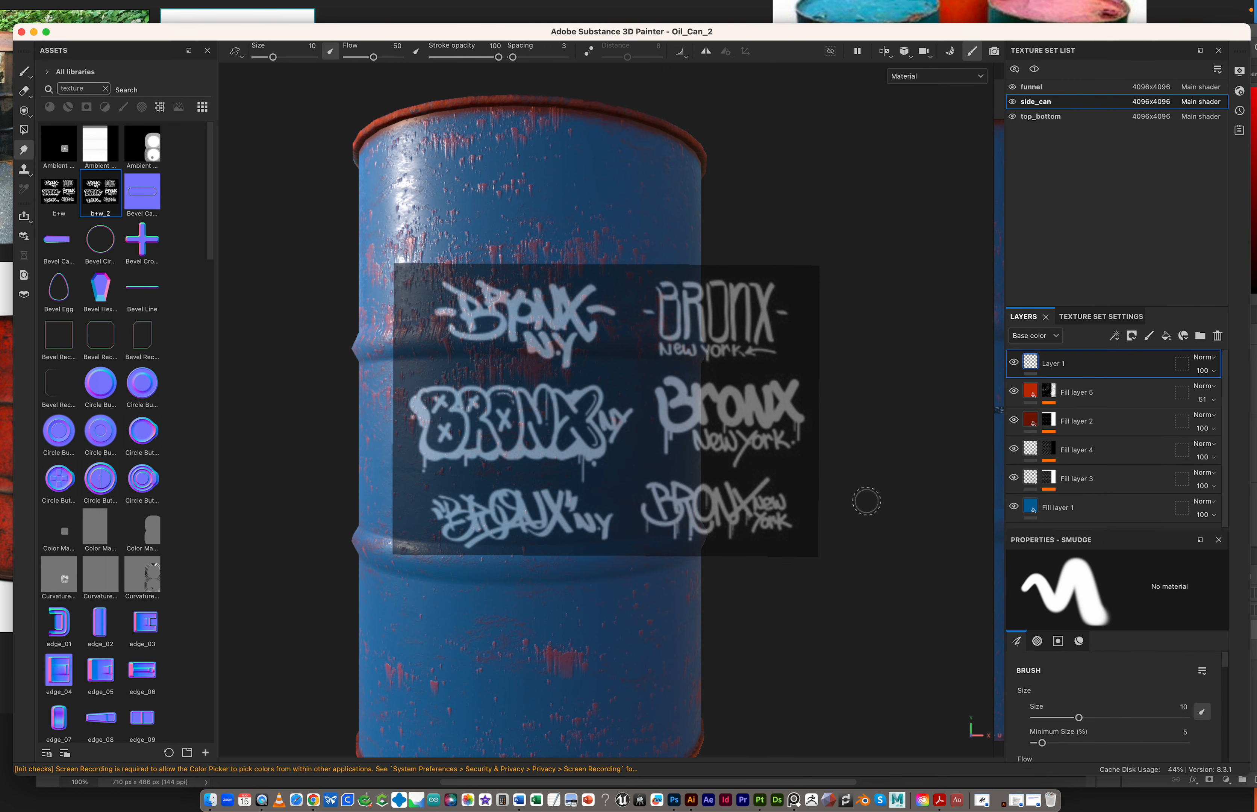
key(Delete)
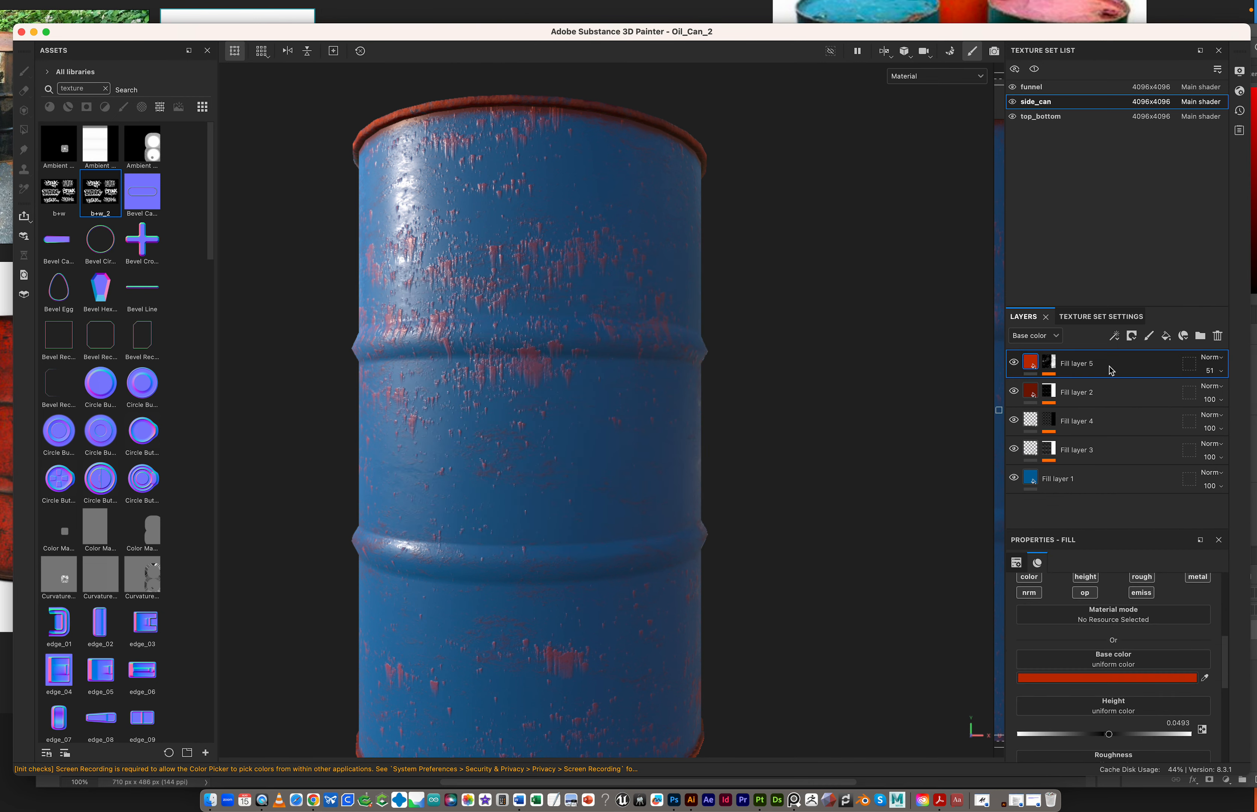
key(super+z)
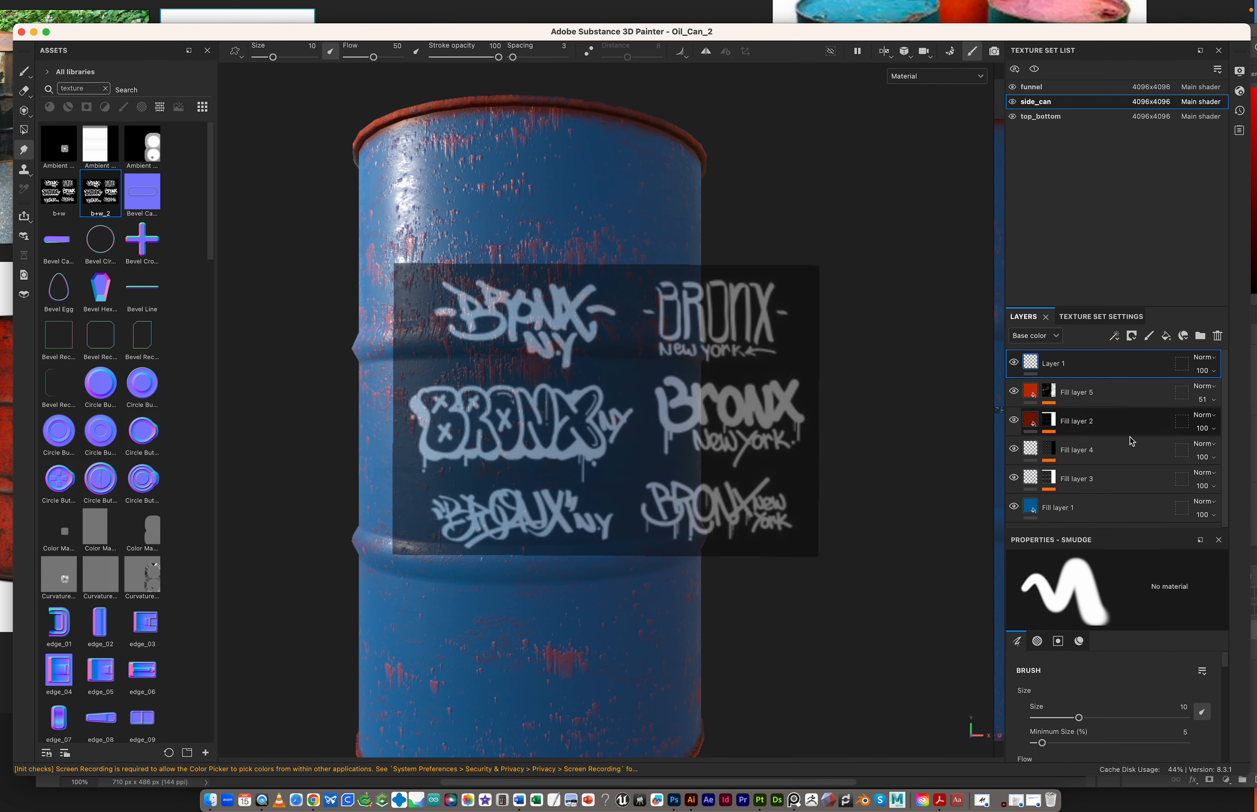
drag(549, 312, 473, 304)
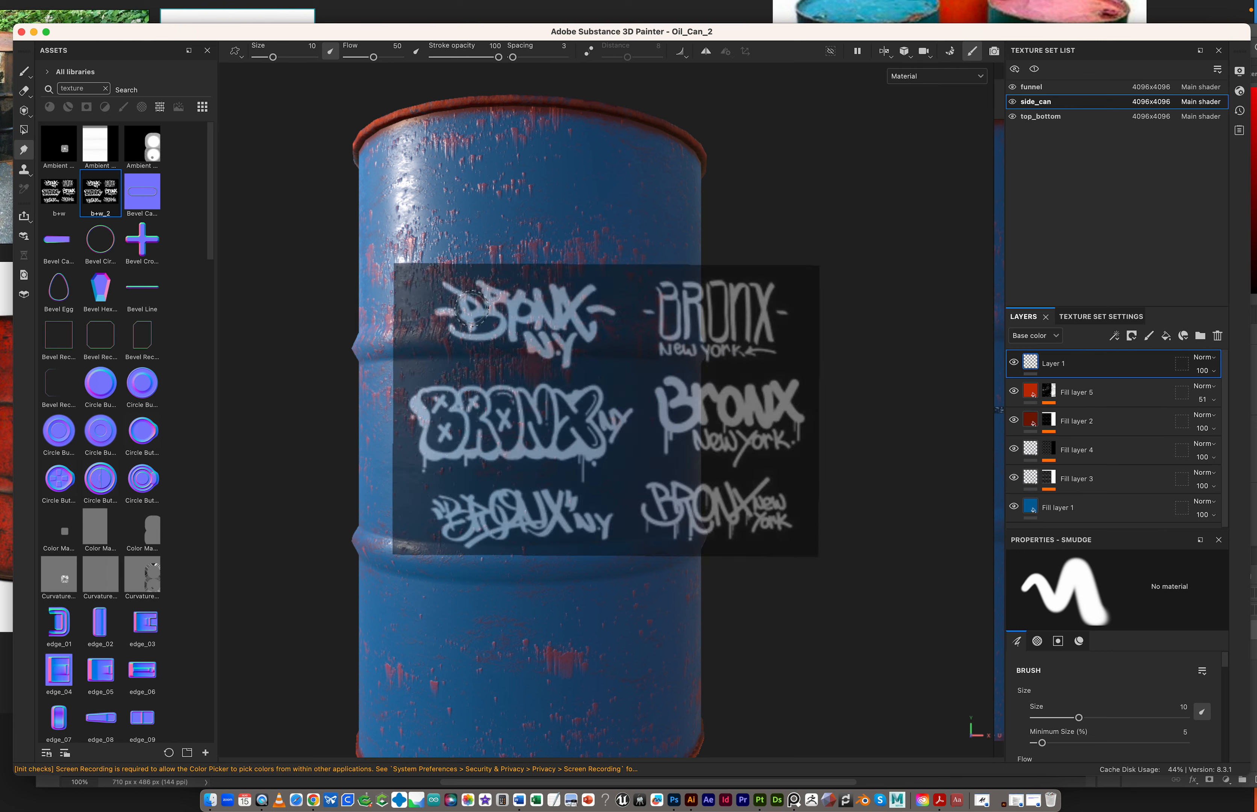
Recheck the Smudge tool's brush and stencil settings and retry painting the bubble-letter tag on the barrel.
scroll(1130, 685, down, 5)
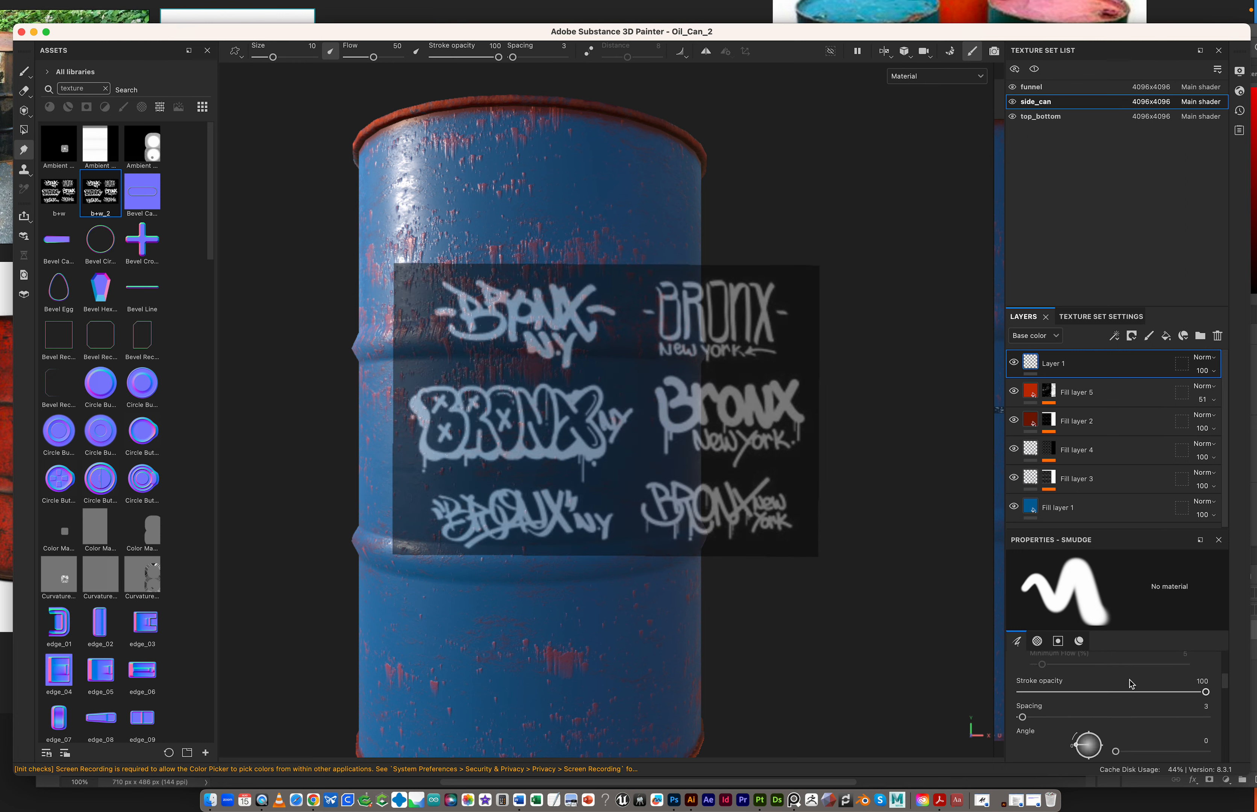
scroll(1129, 686, down, 3)
scroll(1127, 685, down, 3)
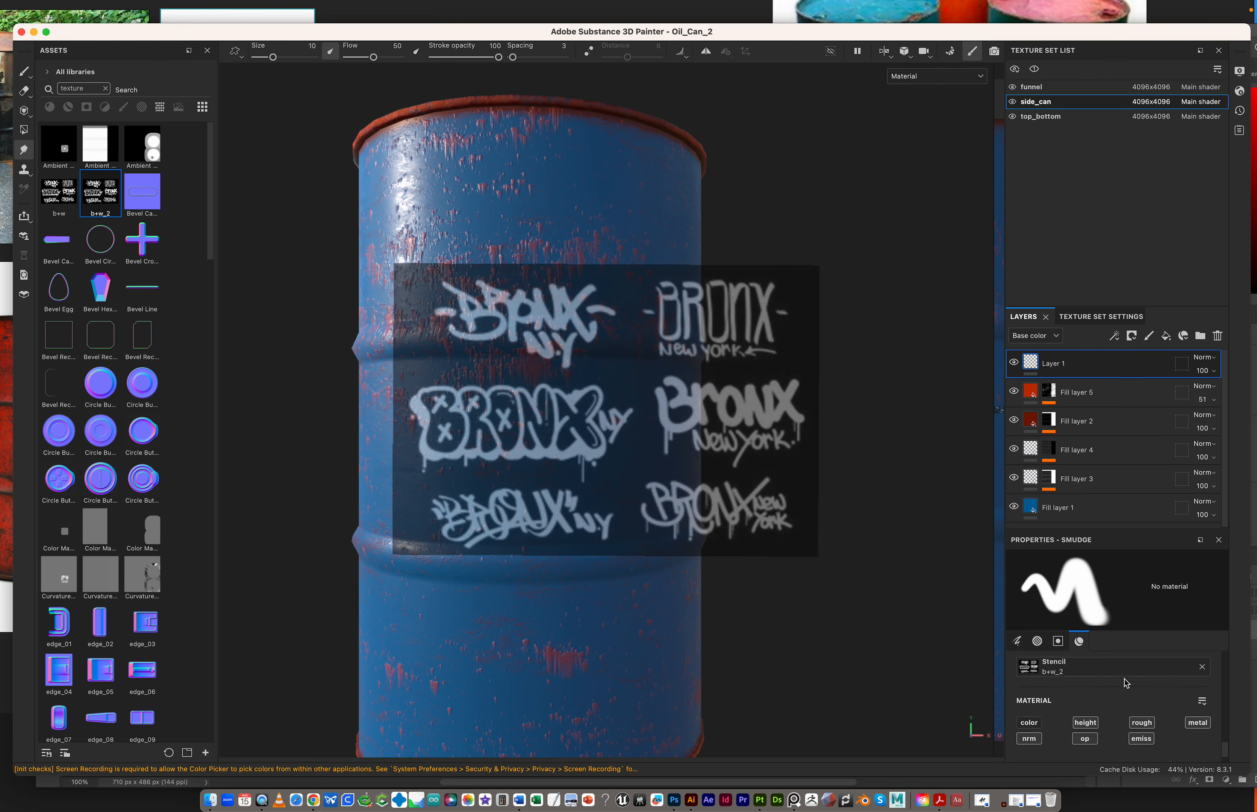
scroll(1123, 681, up, 2)
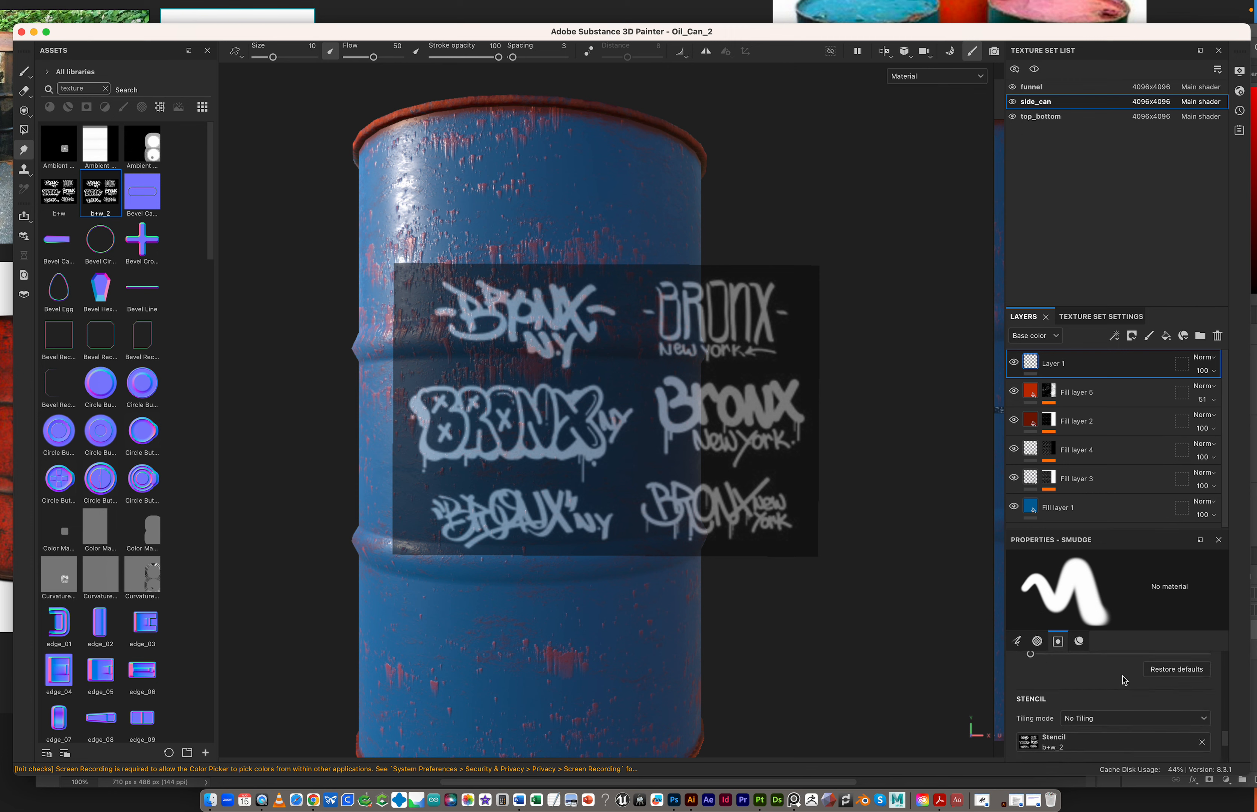
scroll(1123, 680, up, 2)
scroll(1122, 676, up, 4)
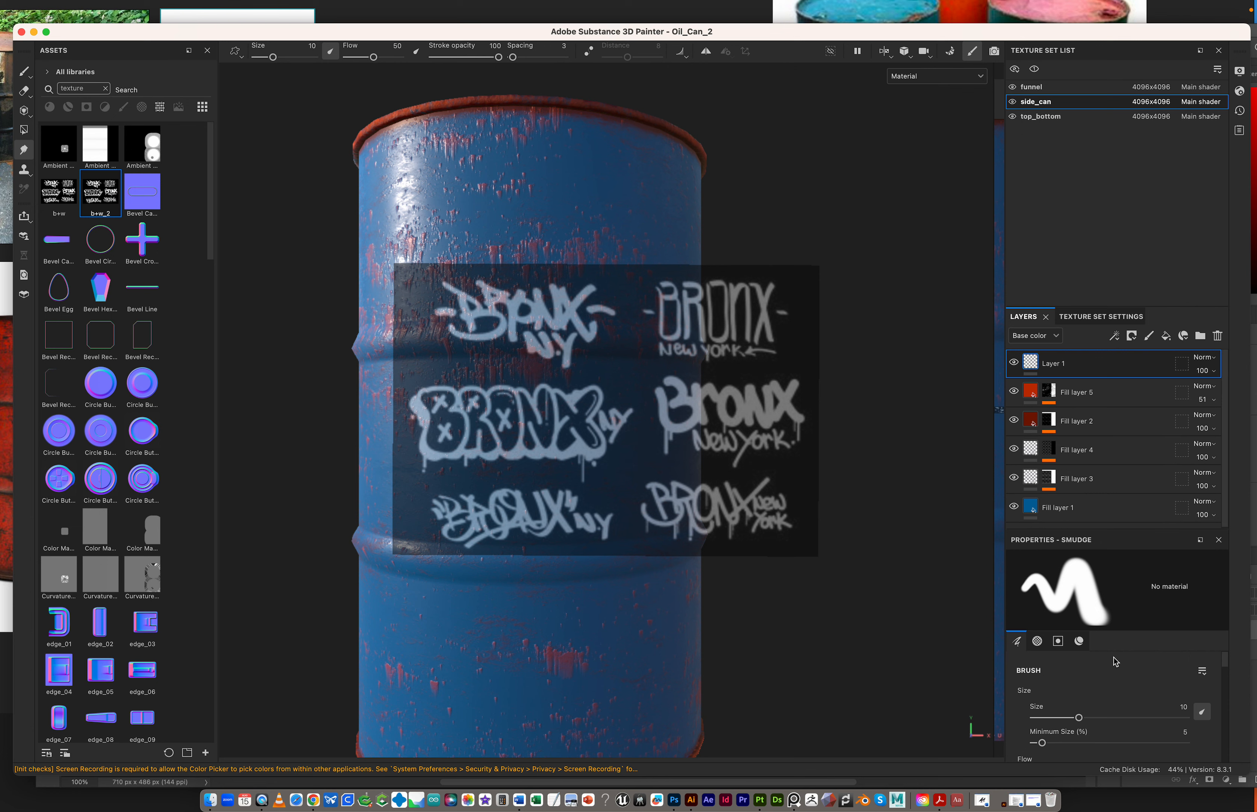
drag(532, 389, 433, 393)
Switch to the Paint tool and paint the bubble-letter BRONX NY tag in white on the barrel's middle section.
click(24, 72)
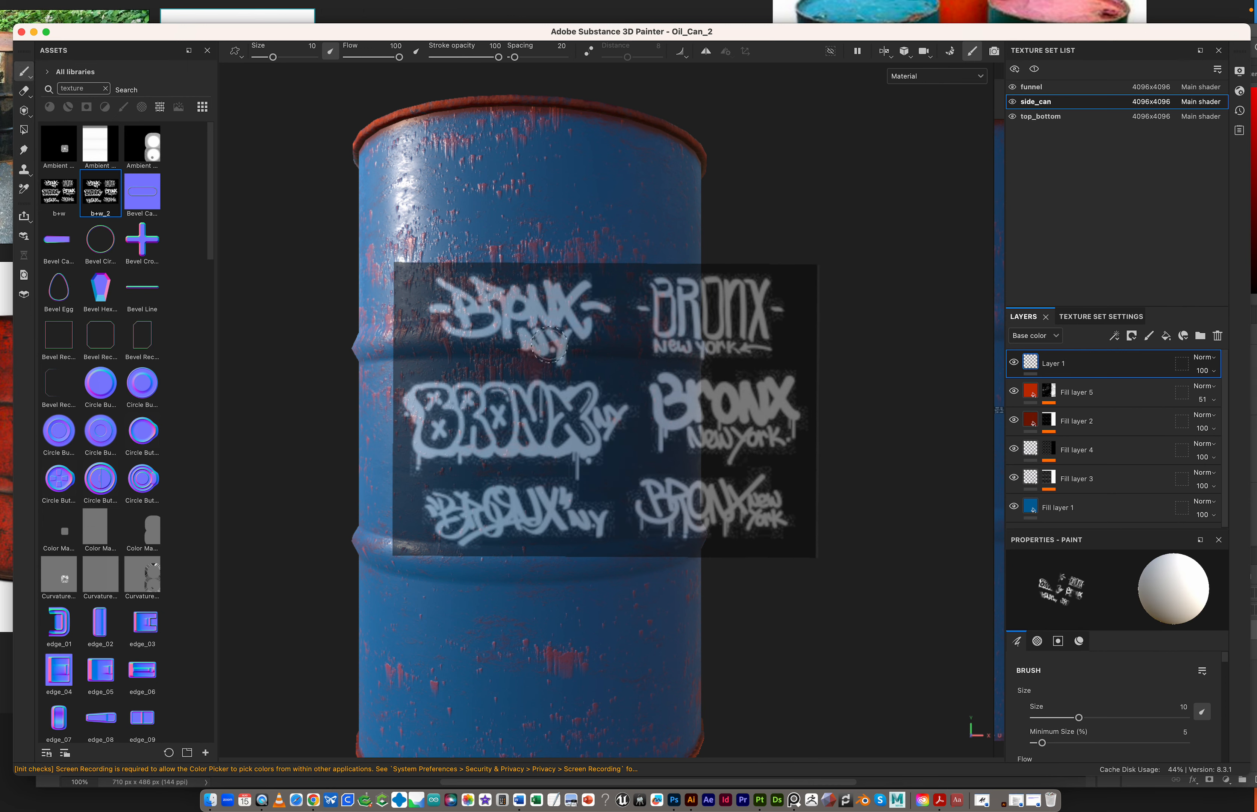
mouse_move(592, 396)
mouse_down()
mouse_move(409, 395)
mouse_move(431, 449)
mouse_move(549, 439)
mouse_move(418, 433)
mouse_move(507, 403)
mouse_move(581, 399)
mouse_move(592, 443)
mouse_move(424, 453)
mouse_up()
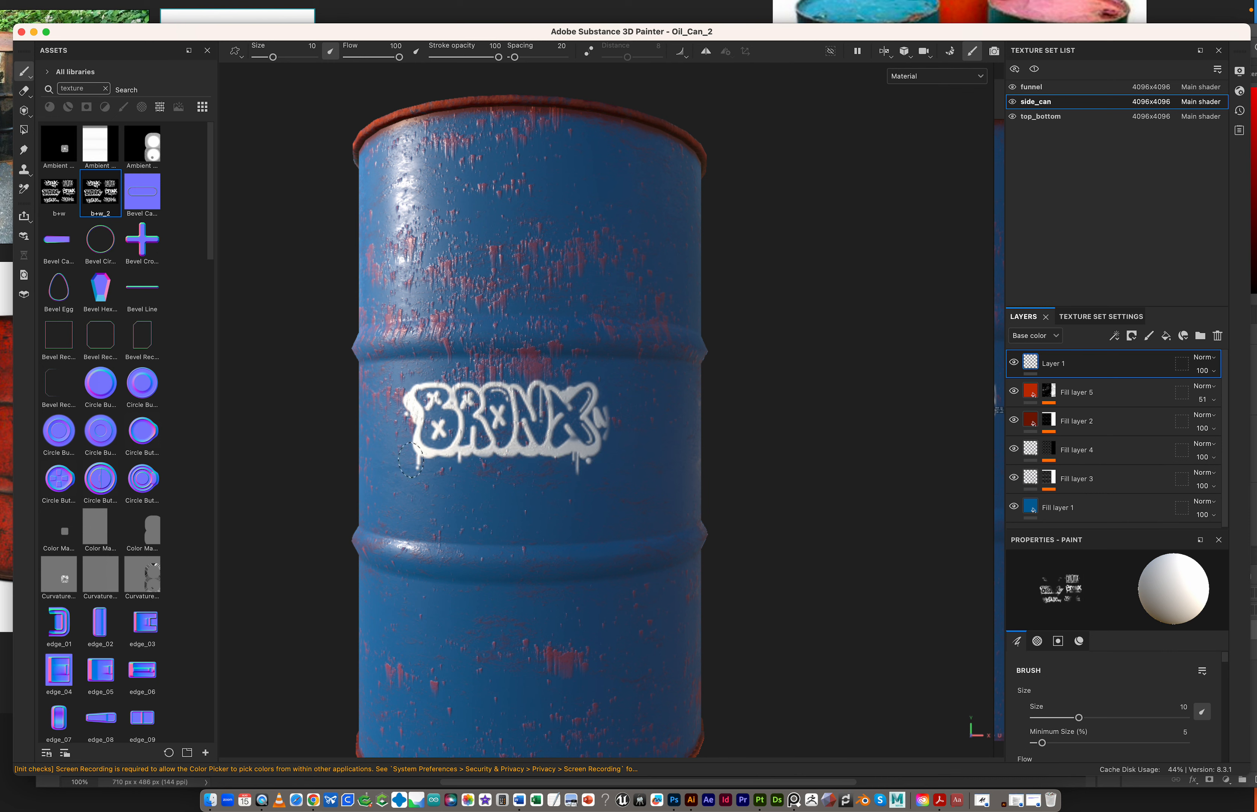
mouse_move(558, 456)
mouse_down()
mouse_move(599, 404)
mouse_move(613, 430)
mouse_up()
key(s)
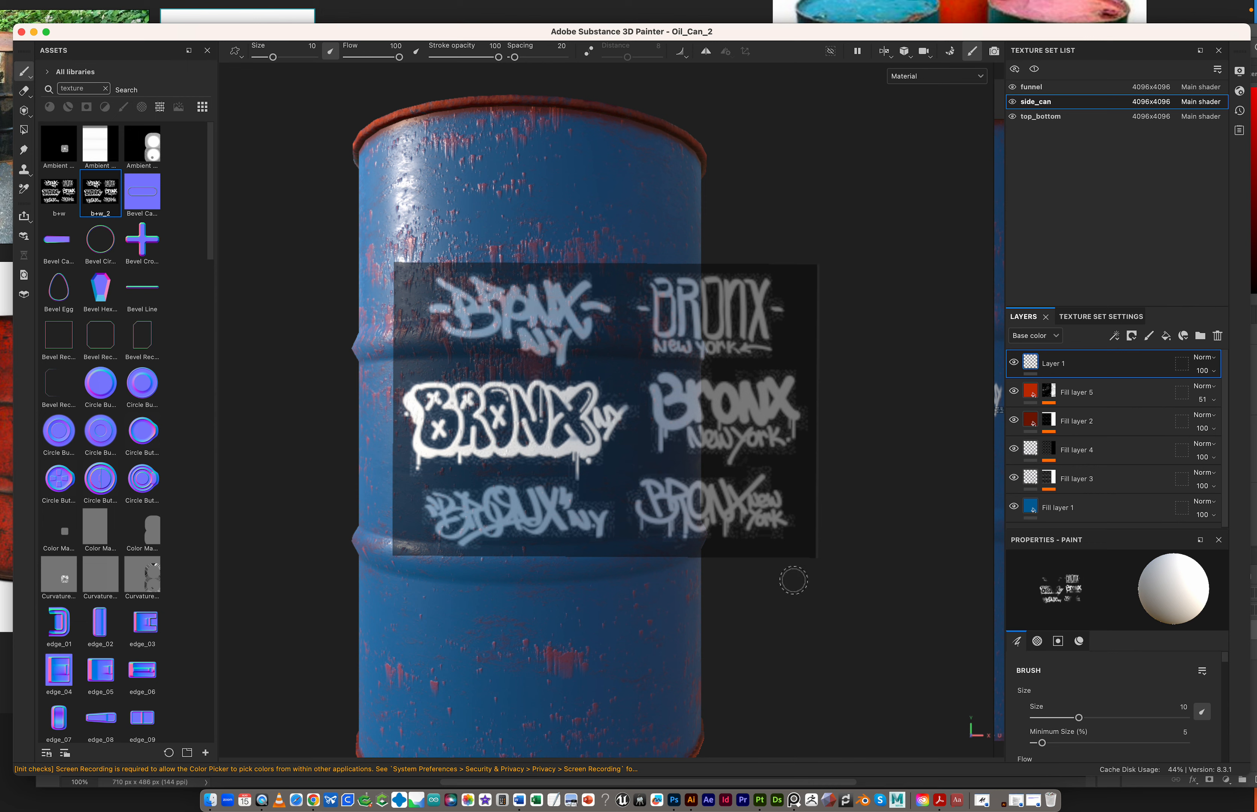
Show the whole barrel and tilt the graffiti stencil clockwise.
alt+right_drag(787, 587, 397, 538)
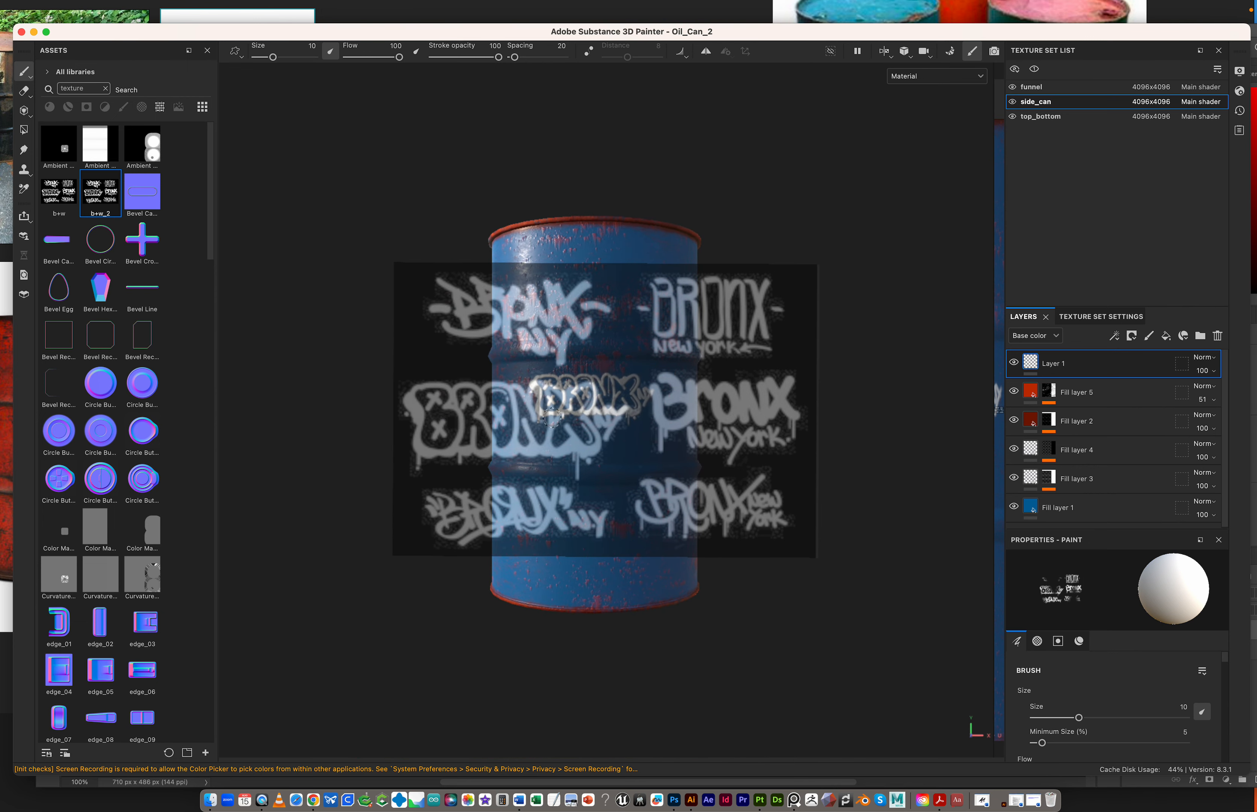
key(s)
mouse_move(601, 385)
mouse_down()
mouse_move(604, 436)
mouse_move(611, 385)
mouse_up()
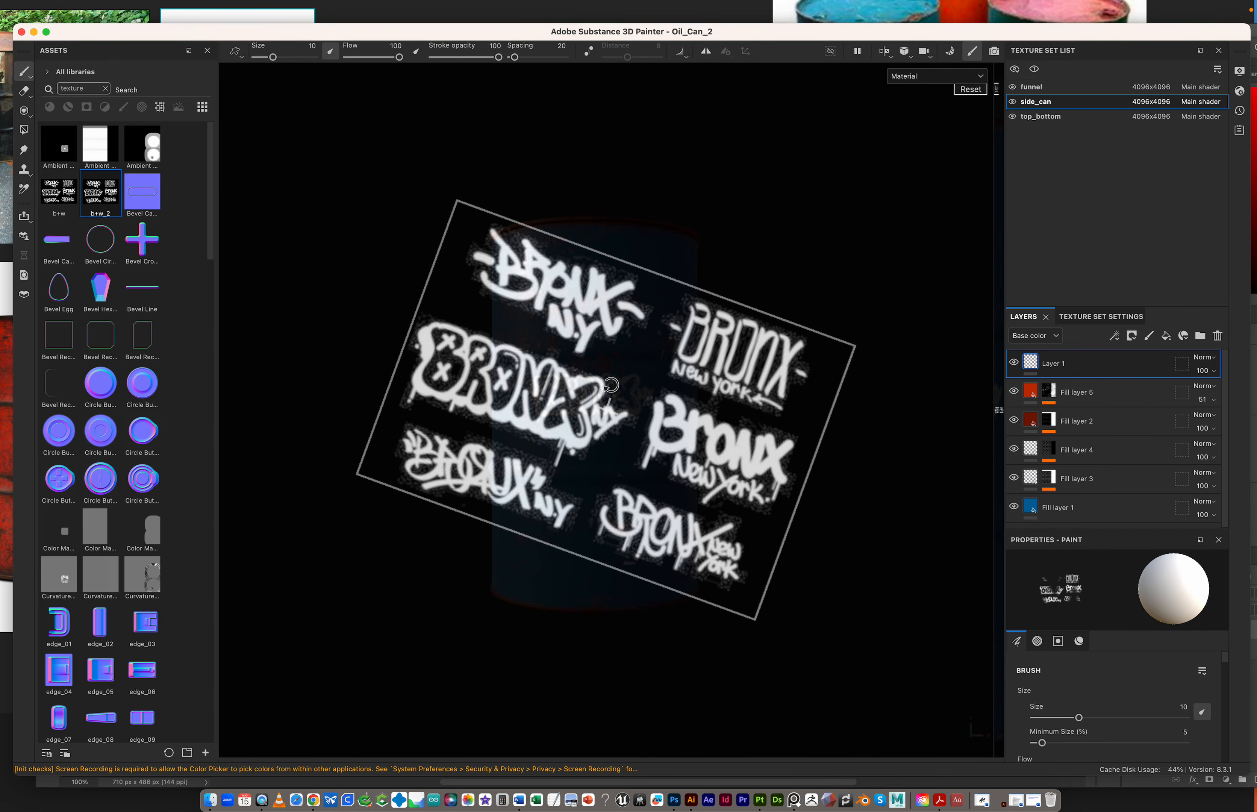
Paint the stencil's lower-left BRONX NY tag in white on the barrel's lower section, beyond the end of the first tag.
alt+middle_drag(565, 503, 402, 427)
alt+right_drag(477, 460, 669, 502)
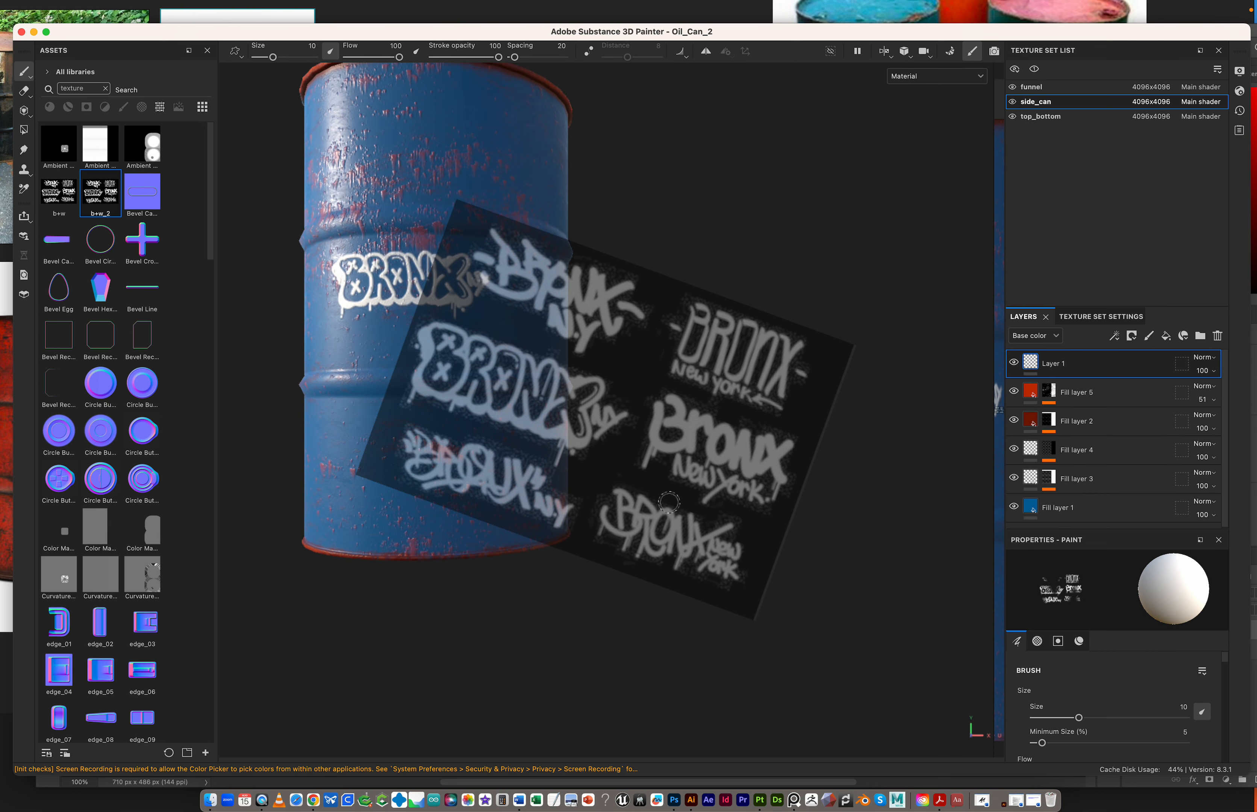
alt+middle_drag(564, 498, 613, 501)
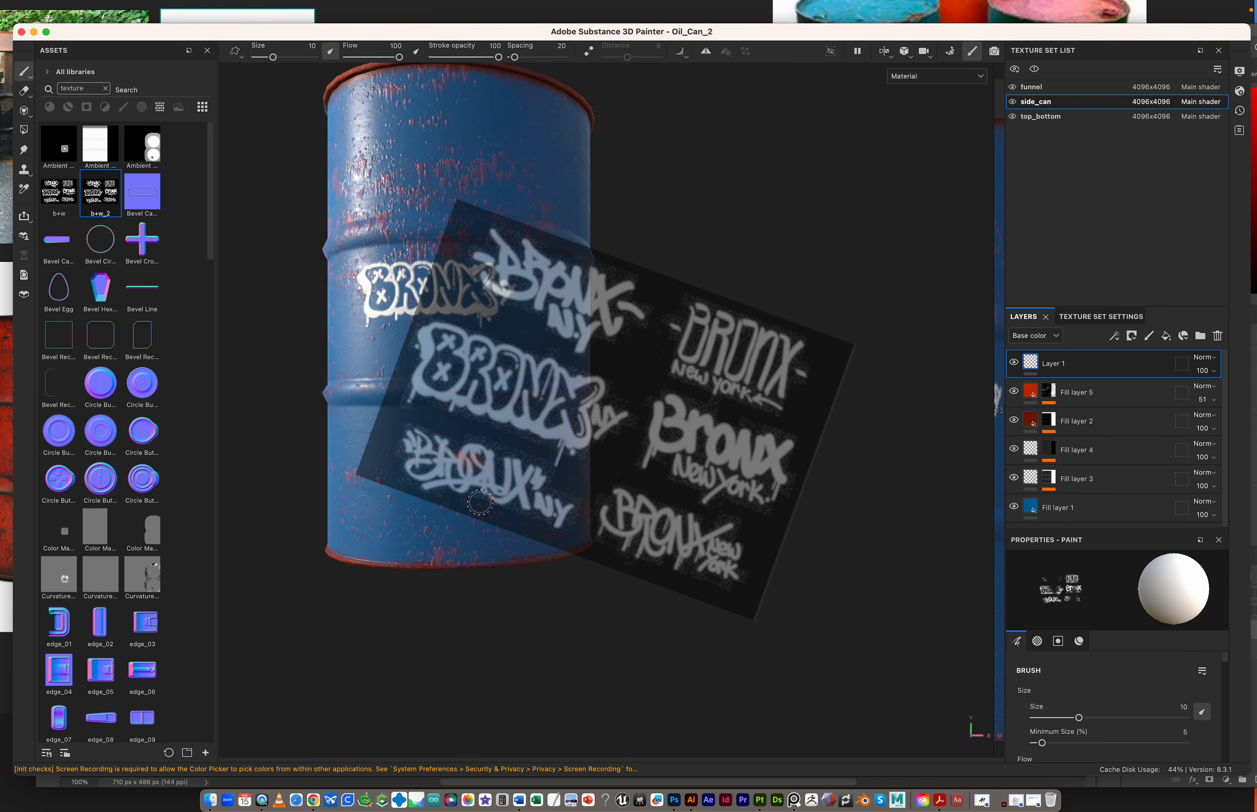
mouse_move(467, 473)
alt+mouse_down()
mouse_move(368, 477)
mouse_move(481, 455)
mouse_move(399, 446)
mouse_move(454, 446)
mouse_move(507, 478)
mouse_move(544, 473)
mouse_move(503, 511)
mouse_move(422, 483)
mouse_move(470, 475)
mouse_move(511, 490)
mouse_move(535, 455)
alt+mouse_up()
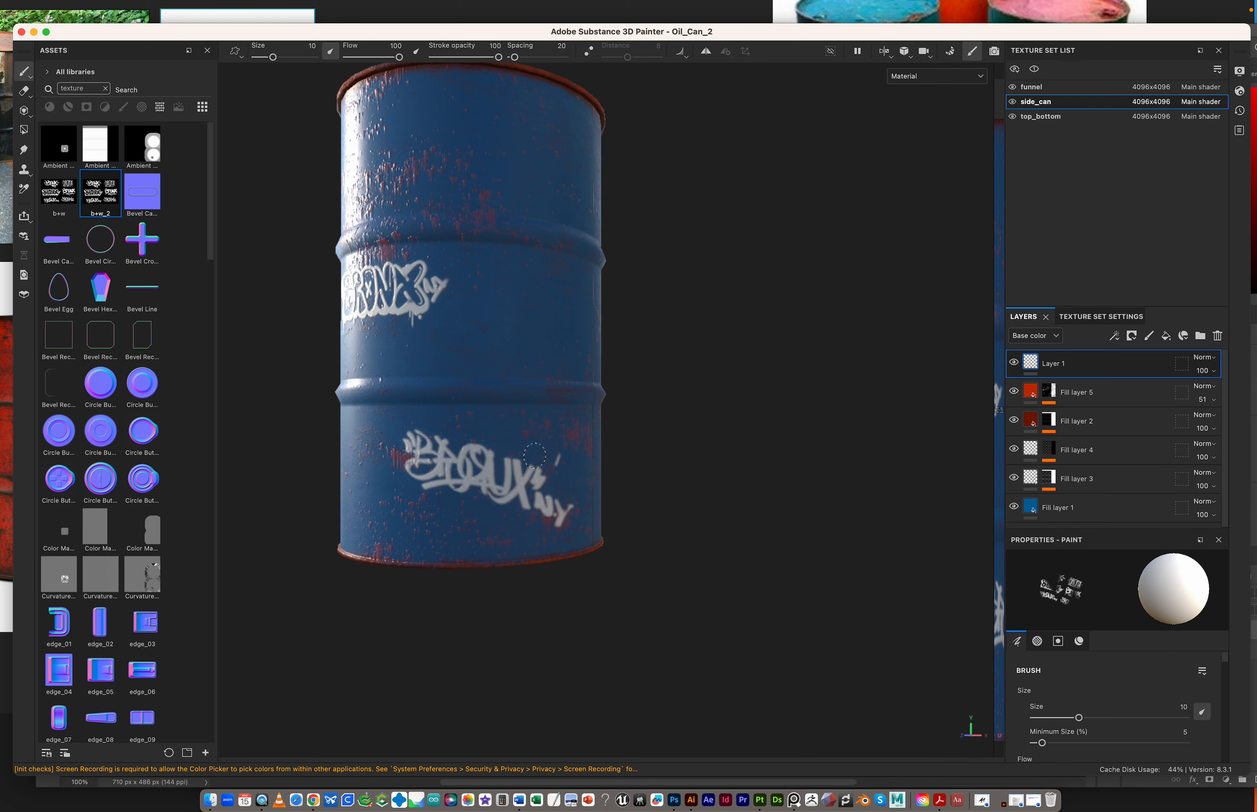
drag(383, 446, 434, 469)
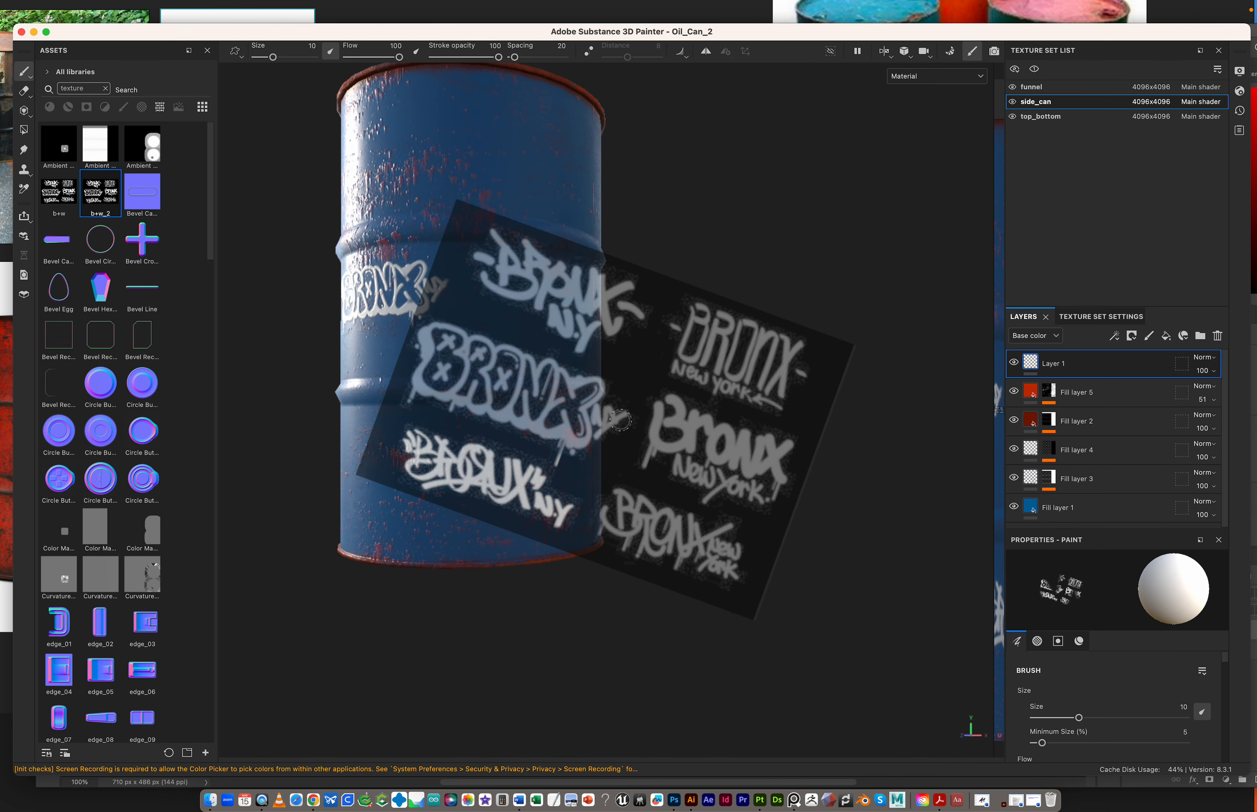
Tilt the stencil counter-clockwise and paint its BRONX New York tag in white on the upper section of the barrel's unpainted side.
mouse_move(730, 257)
alt+mouse_down()
mouse_move(575, 279)
mouse_move(507, 533)
mouse_move(549, 164)
mouse_move(528, 380)
alt+mouse_up()
key(s)
drag(619, 399, 604, 363)
mouse_move(643, 350)
alt+middle_down()
mouse_move(683, 401)
mouse_move(755, 332)
mouse_move(725, 336)
mouse_move(752, 368)
alt+middle_up()
mouse_move(706, 262)
mouse_down()
mouse_move(636, 317)
mouse_move(578, 295)
mouse_move(610, 256)
mouse_move(684, 215)
mouse_move(650, 256)
mouse_move(602, 279)
mouse_move(592, 267)
mouse_move(699, 249)
mouse_up()
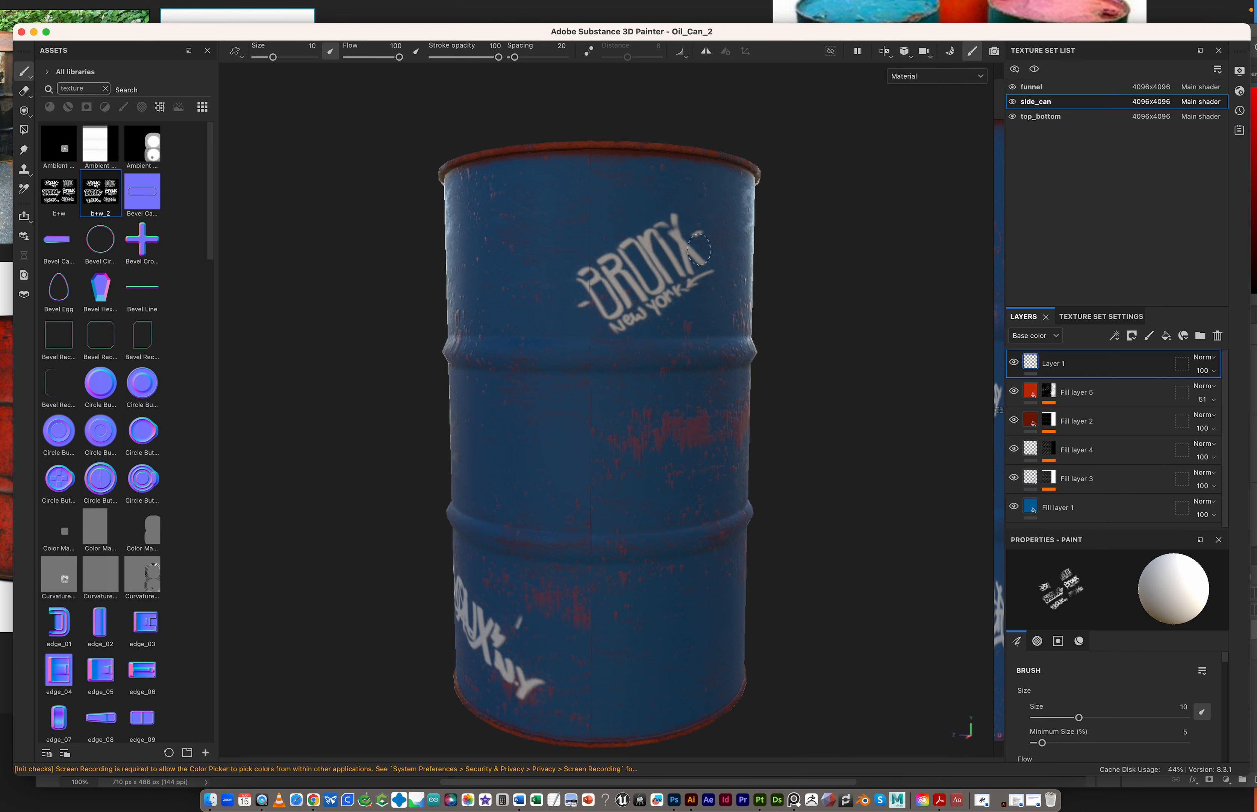
drag(627, 234, 663, 254)
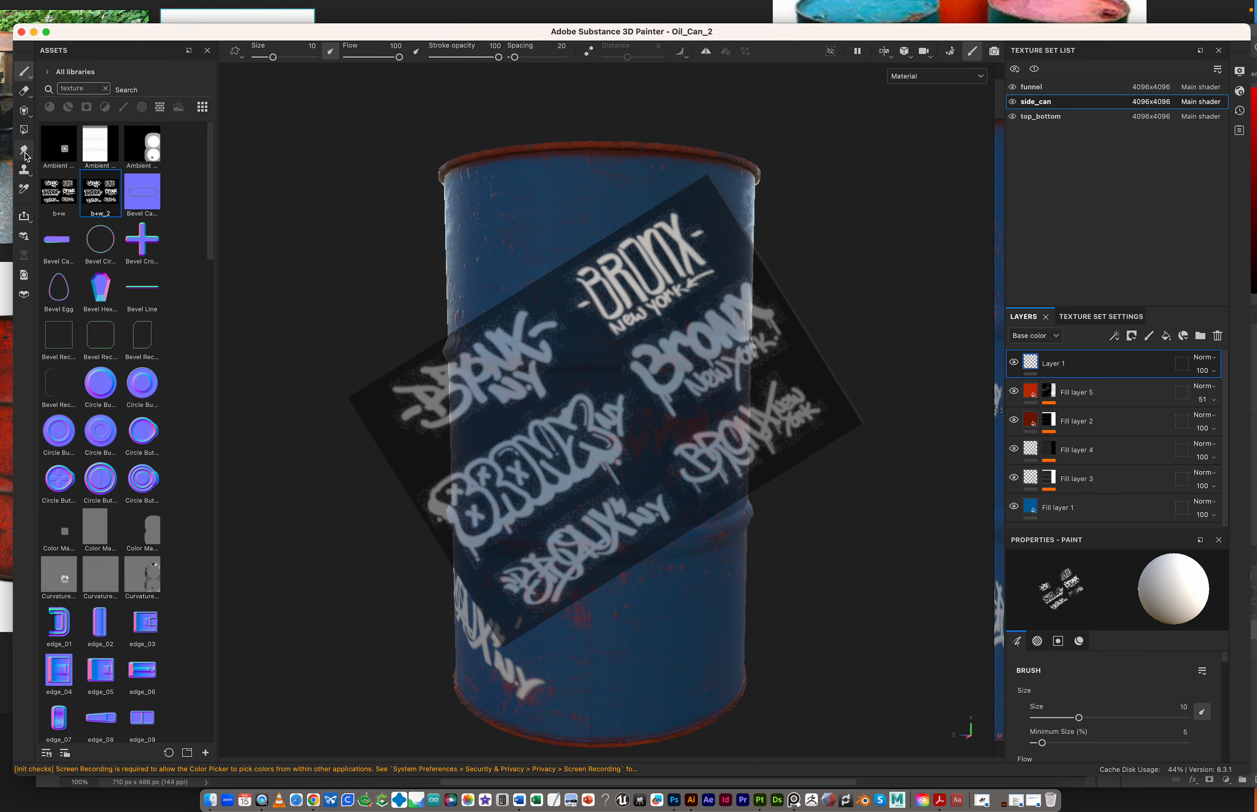
Switch to the Smudge tool and review the tags painted around the barrel.
click(24, 153)
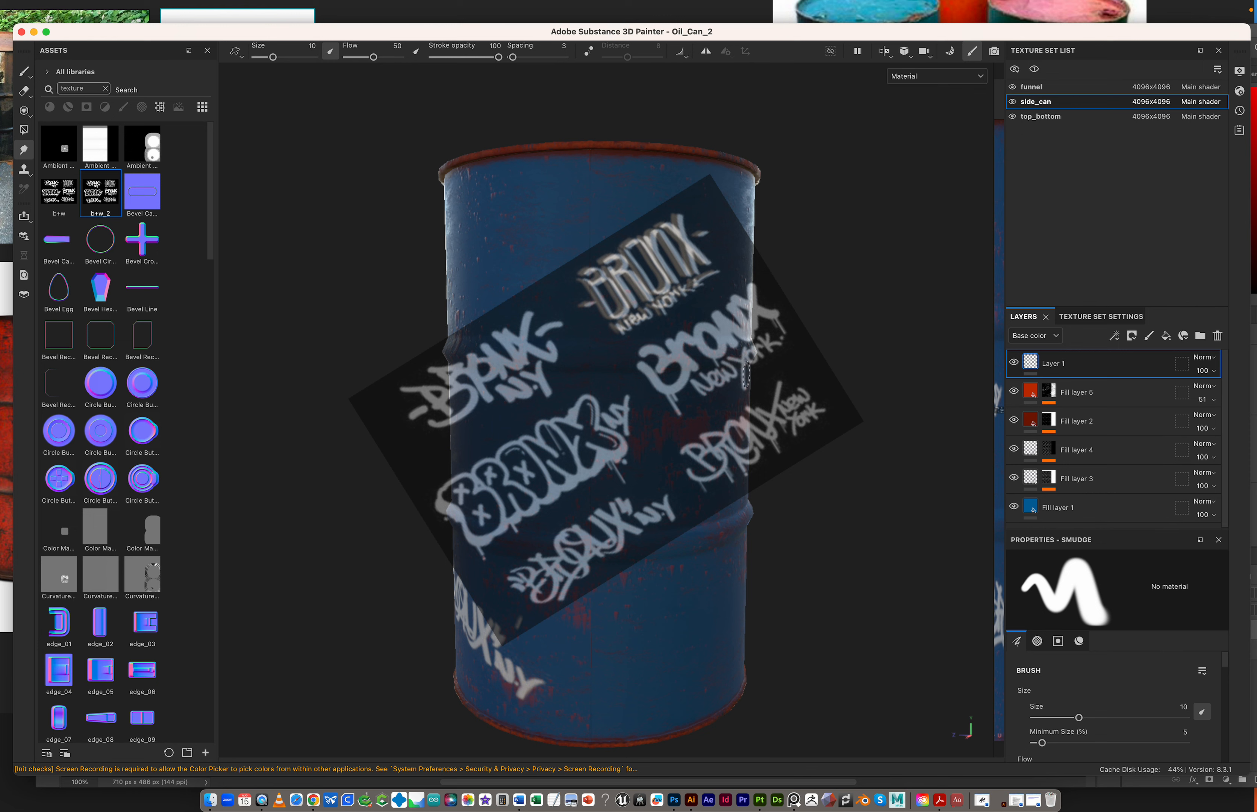
click(1107, 392)
alt+drag(491, 420, 838, 376)
alt+middle_drag(453, 384, 619, 390)
alt+drag(619, 393, 505, 455)
shift+right_drag(655, 433, 554, 431)
Select Fill layer 5, directly beneath the painted graffiti layer.
click(1010, 365)
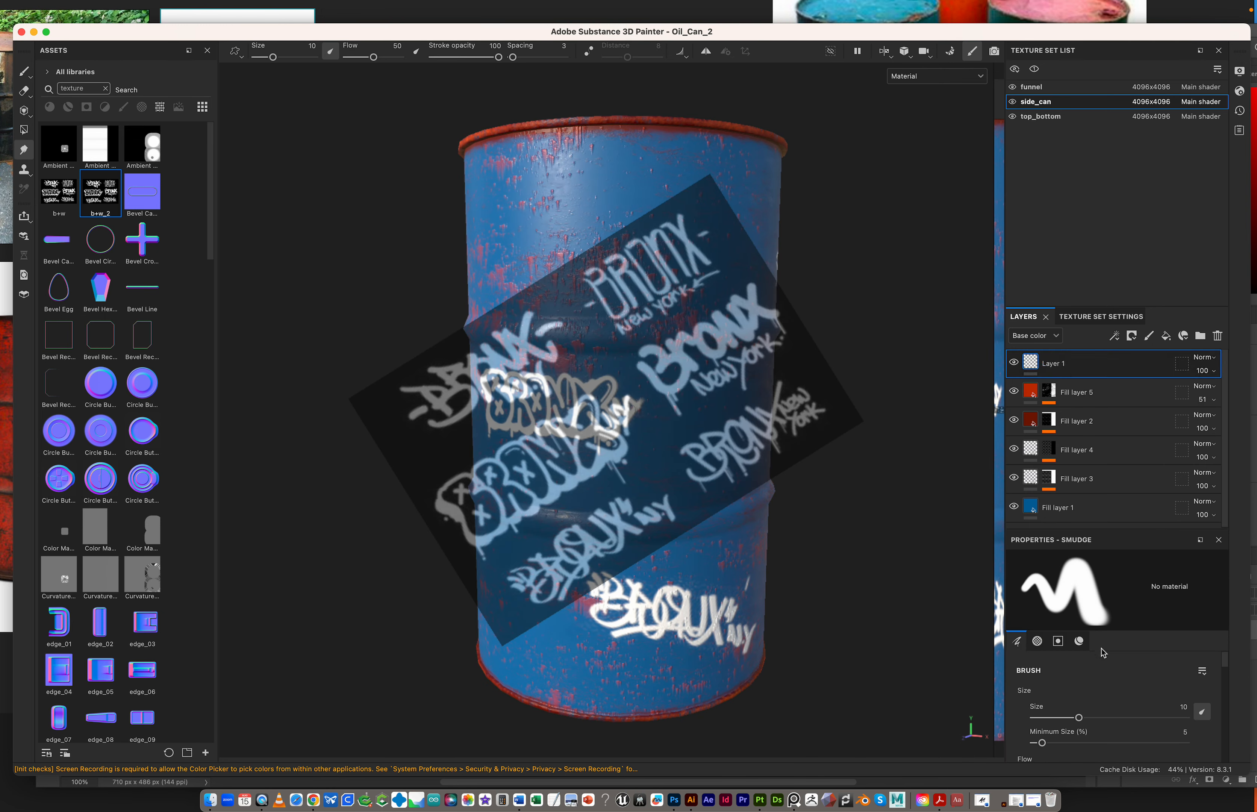
mouse_move(1227, 668)
mouse_down()
mouse_move(1230, 757)
mouse_move(1224, 628)
mouse_up()
click(1103, 411)
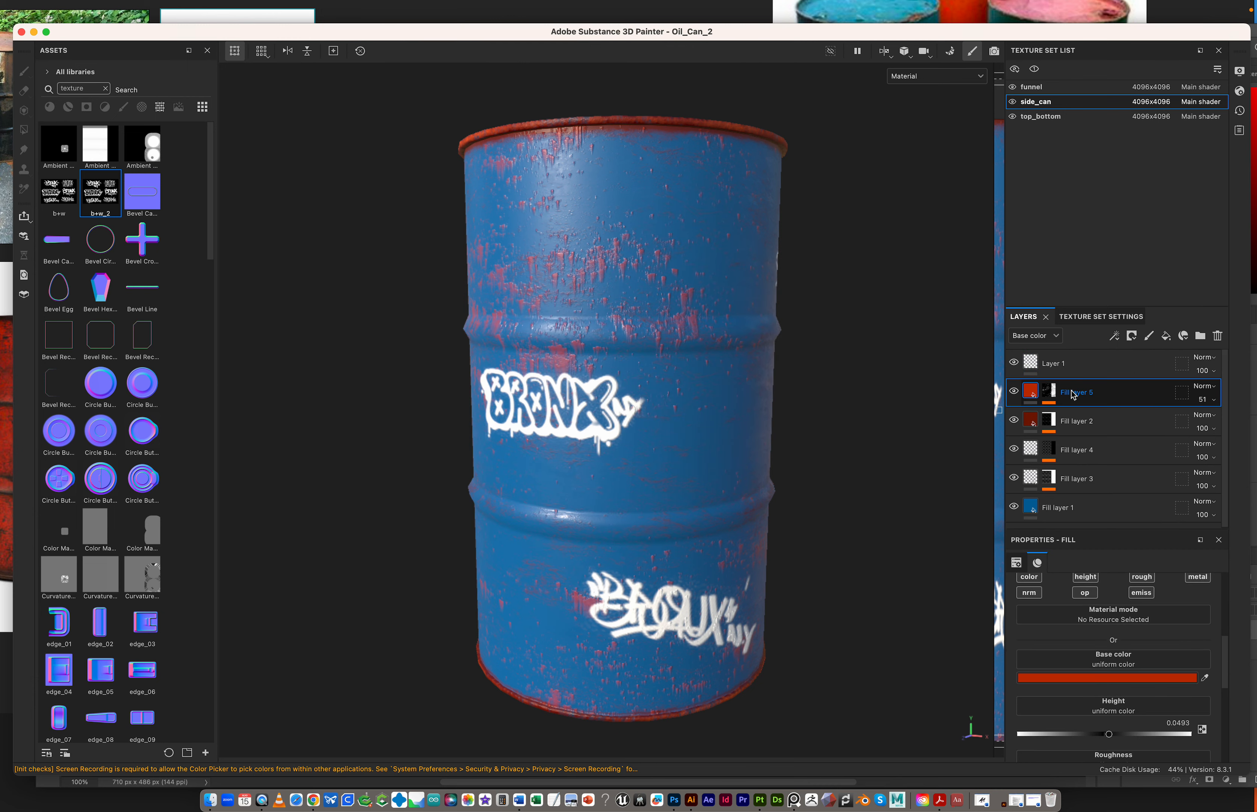